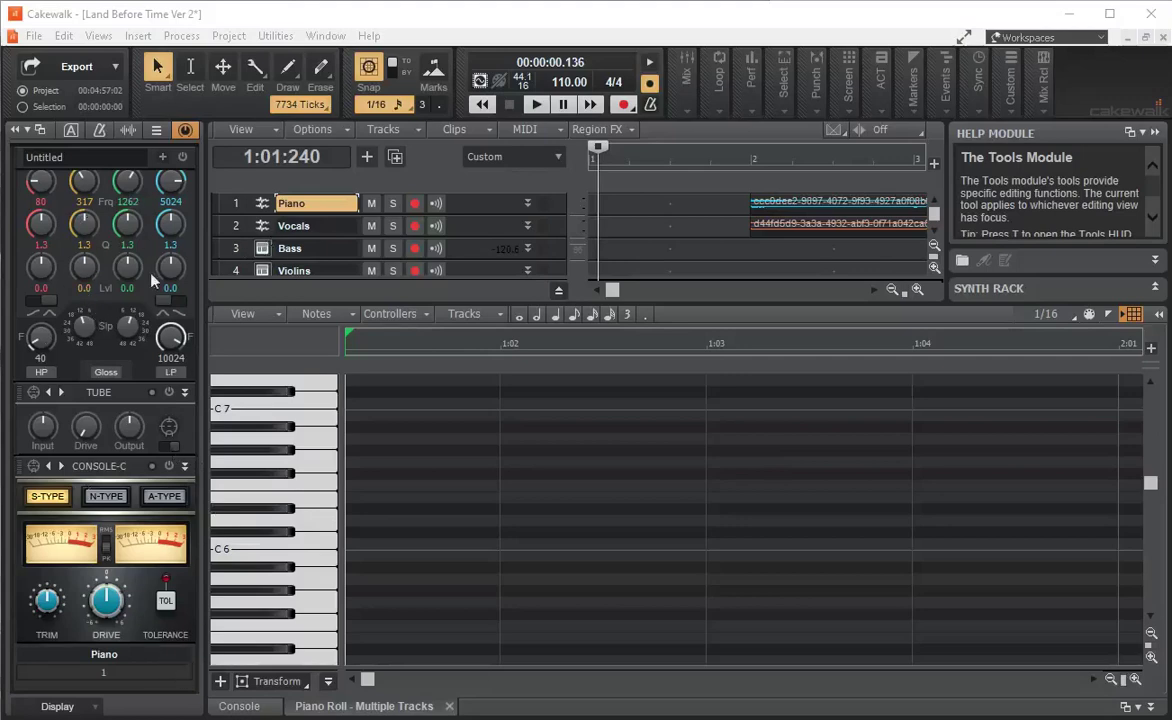
# Toggle the Piano track's ProChannel off and on, ending with it shown
pyautogui.click(186, 133)
pyautogui.click(186, 133)
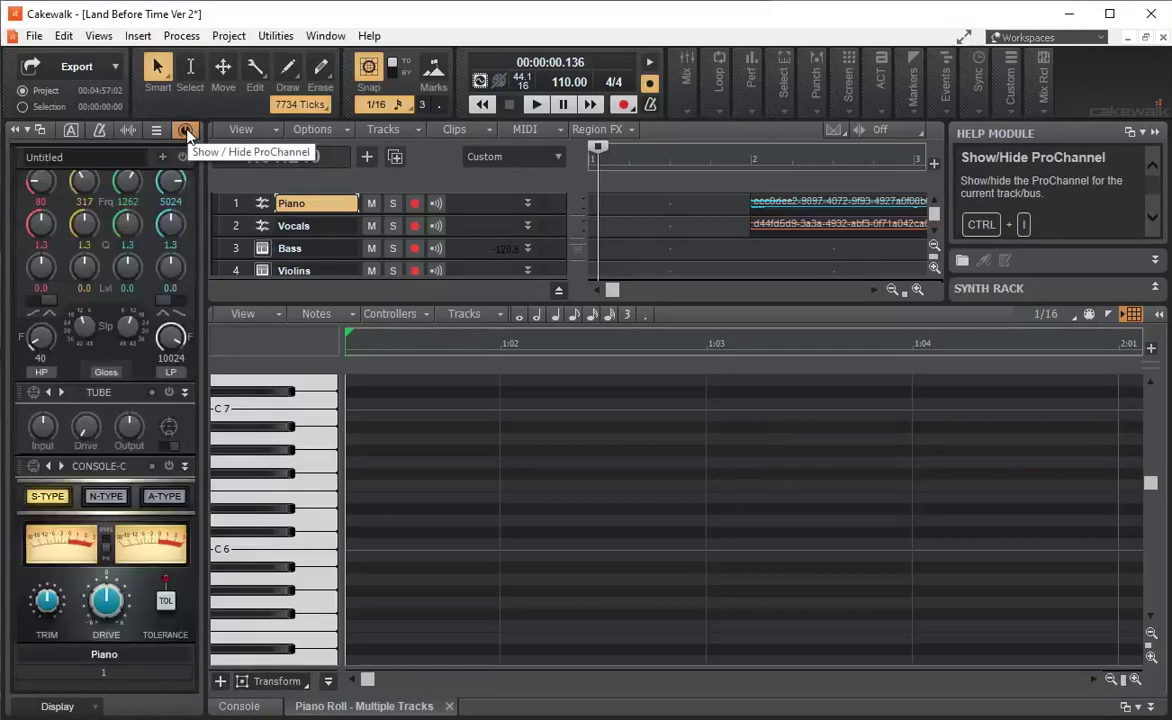
pyautogui.click(186, 133)
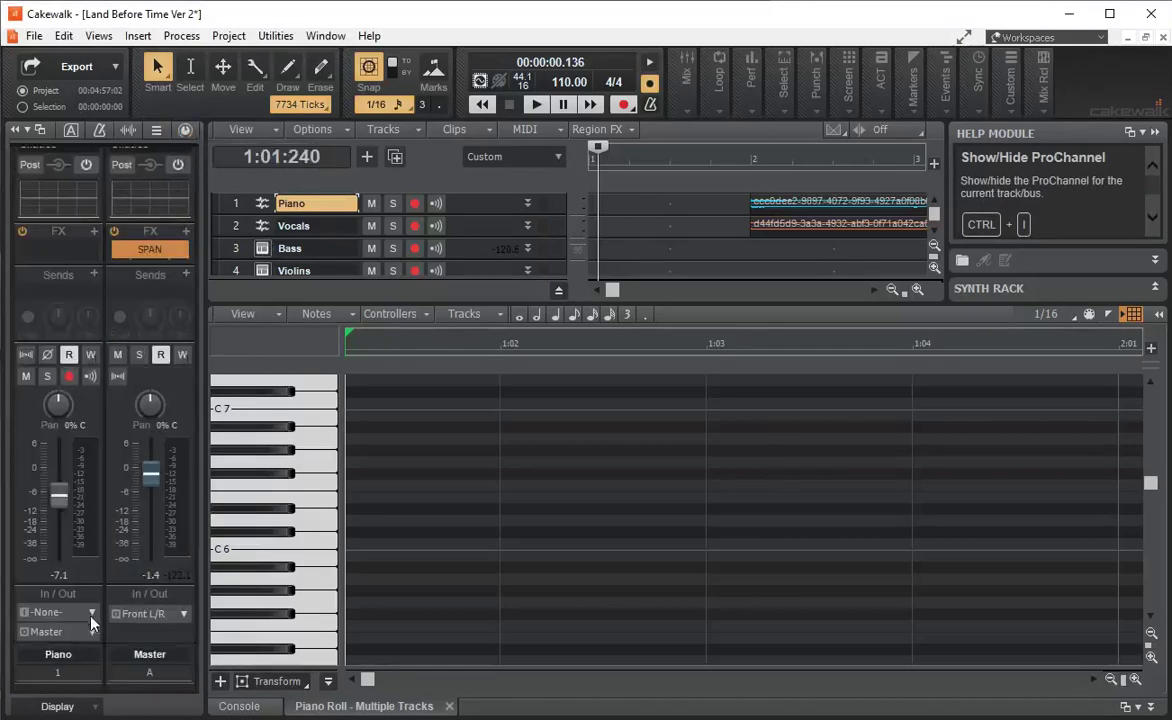
pyautogui.click(186, 133)
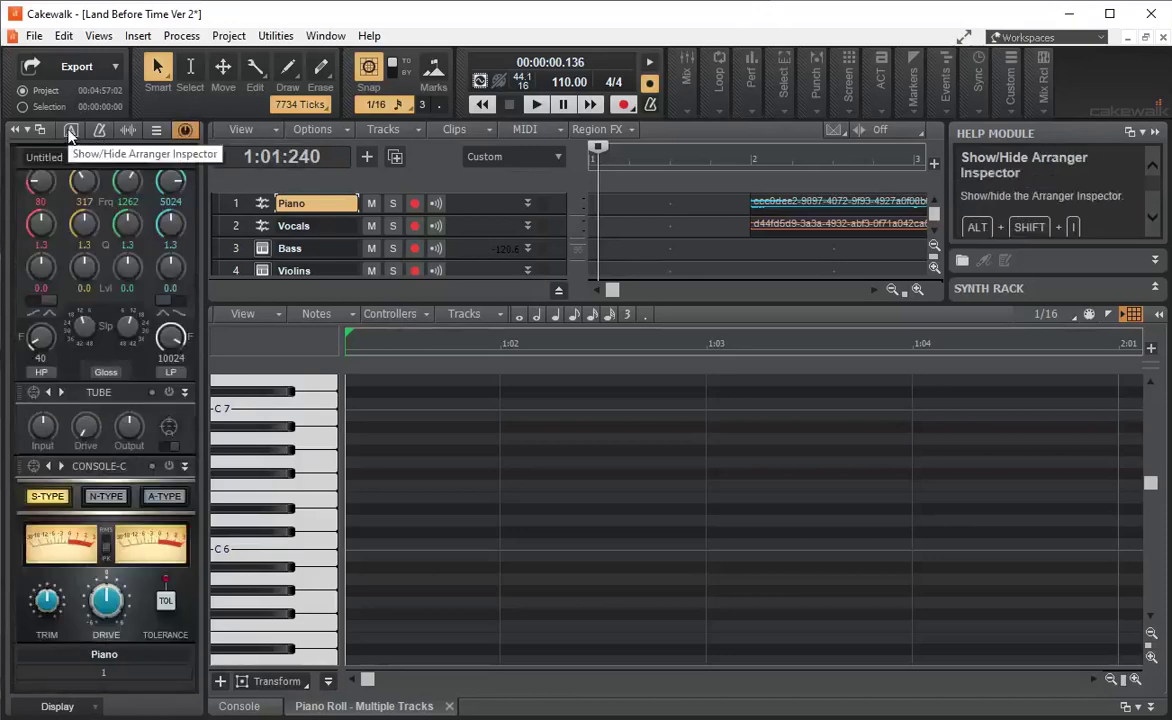
# Open and close the Arranger, Tempo, Clip Properties and Track Properties panels, then restore the ProChannel
pyautogui.click(70, 131)
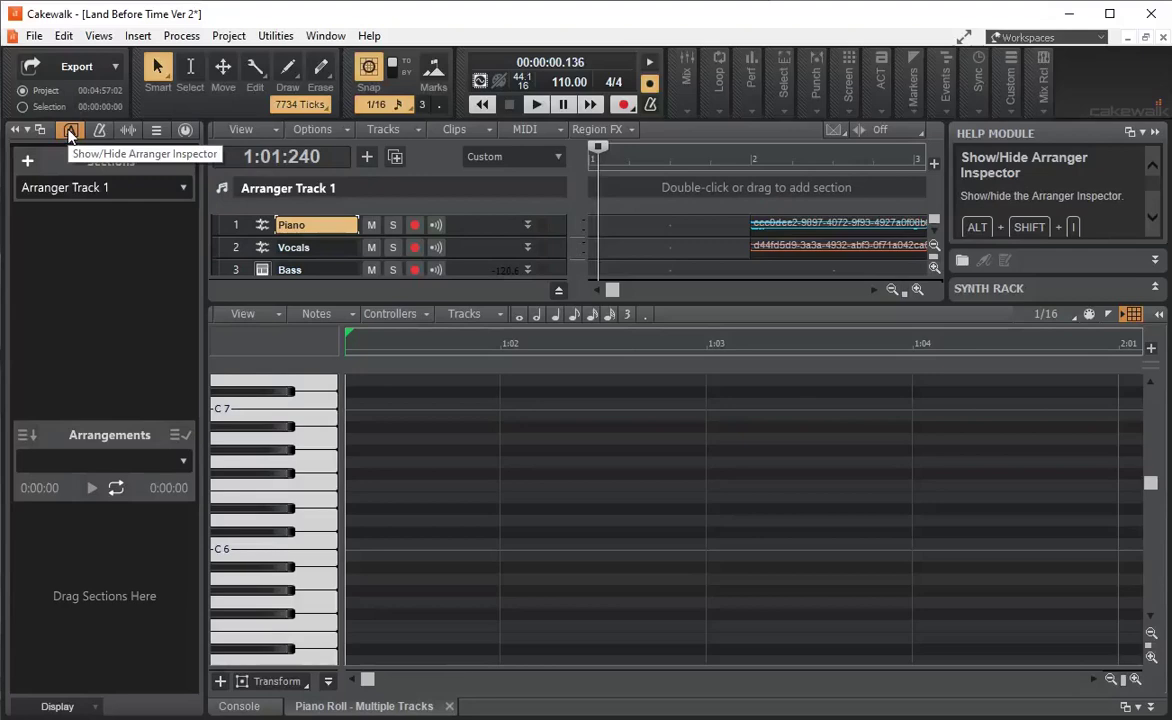
pyautogui.click(70, 131)
pyautogui.click(99, 130)
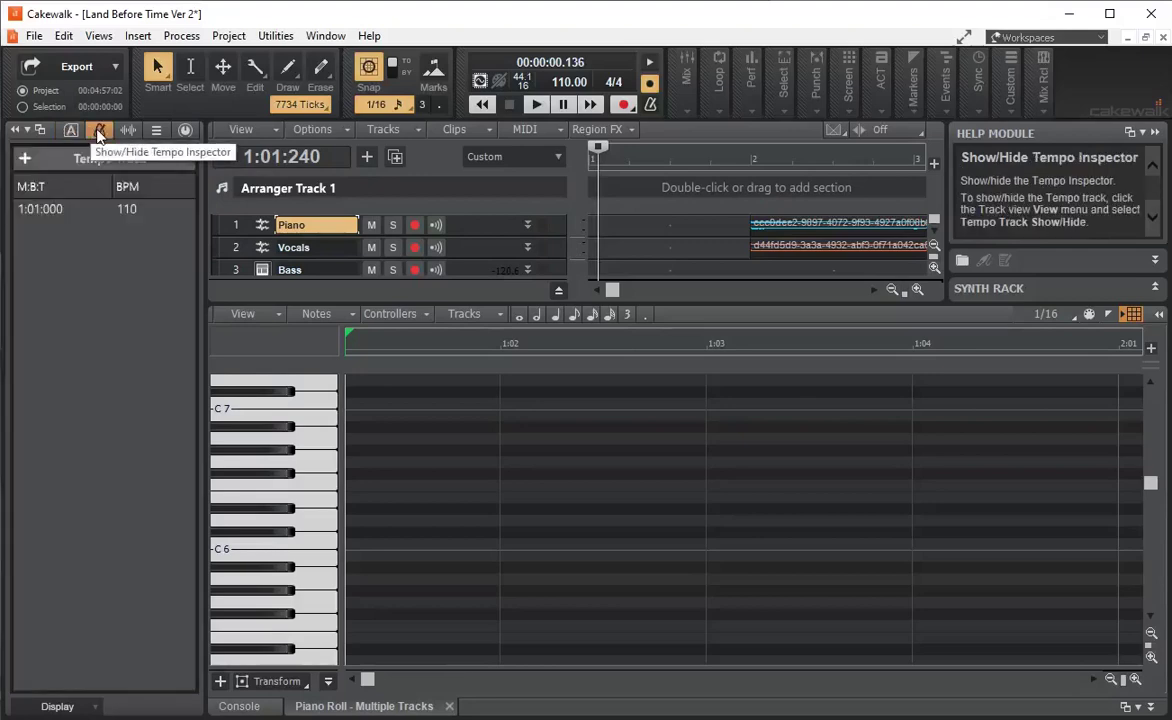
pyautogui.click(99, 130)
pyautogui.click(126, 132)
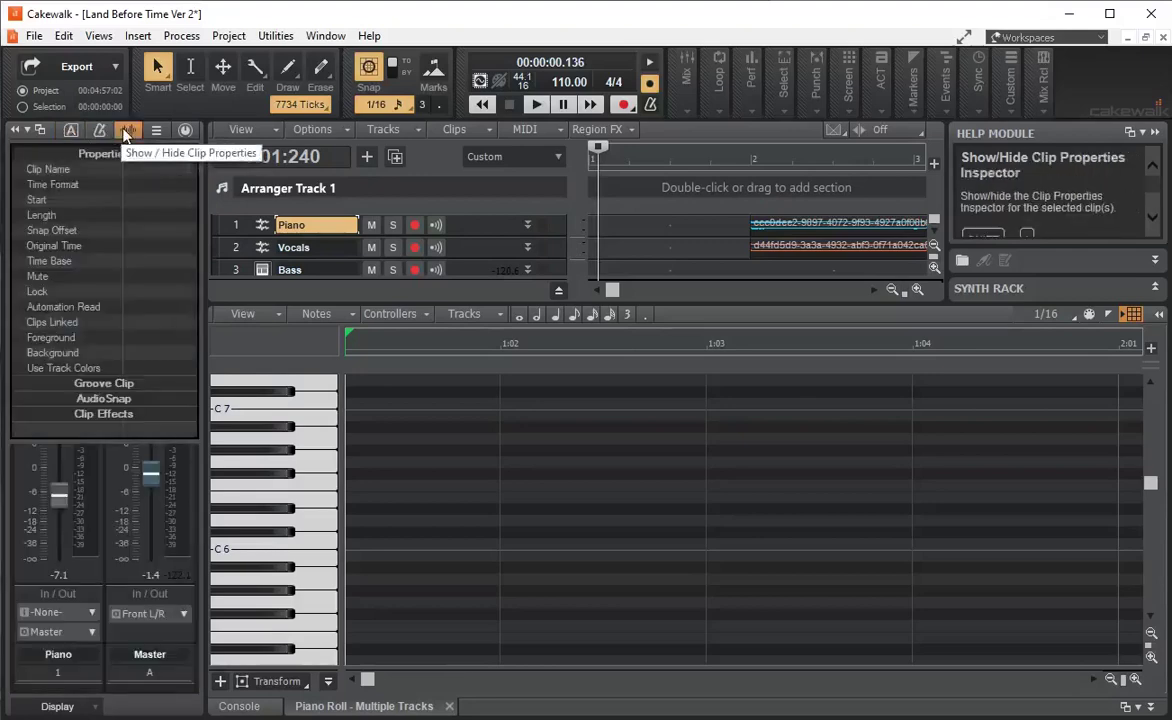
pyautogui.click(126, 132)
pyautogui.click(156, 130)
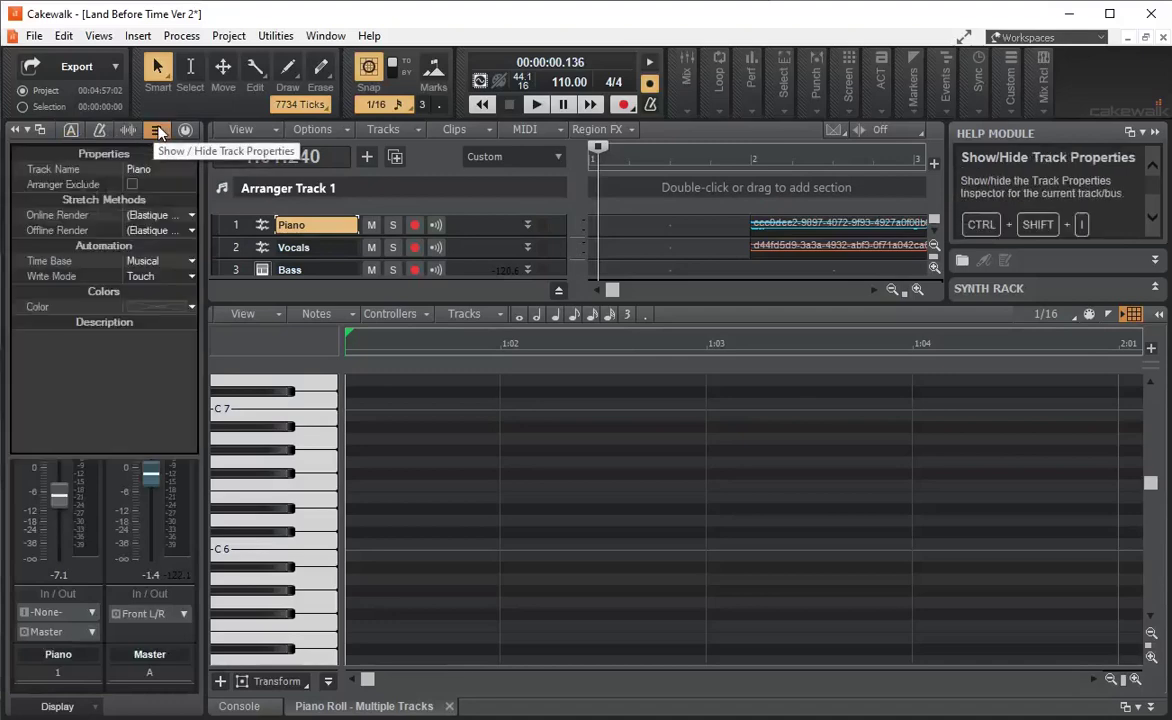
pyautogui.click(156, 130)
pyautogui.click(186, 130)
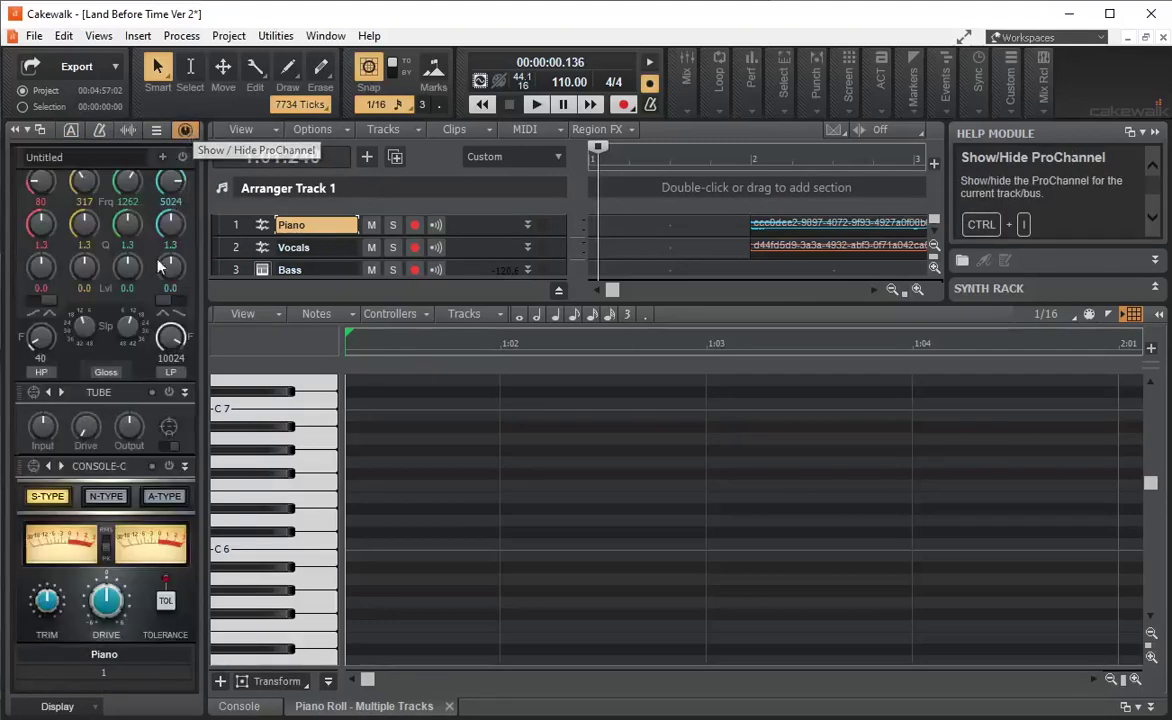
# Select the Bass track and show its MIDI strip with Snap To Scale and Arpeggiator
pyautogui.scroll(5, 150, 372)
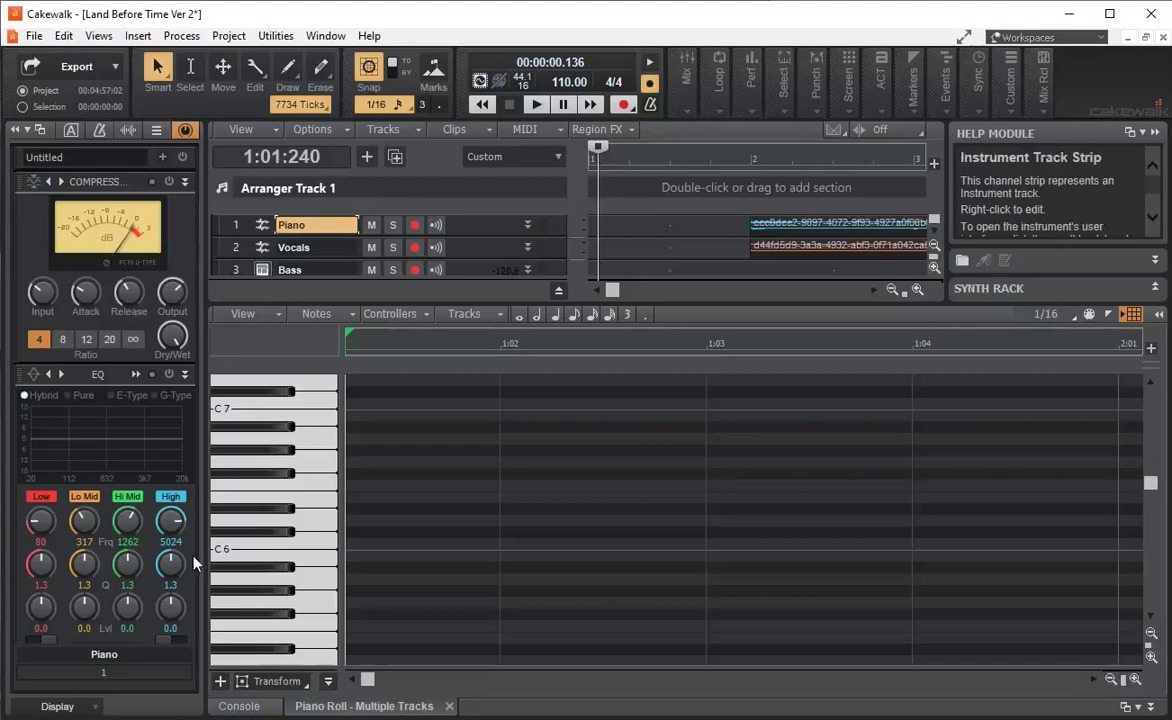
pyautogui.click(299, 272)
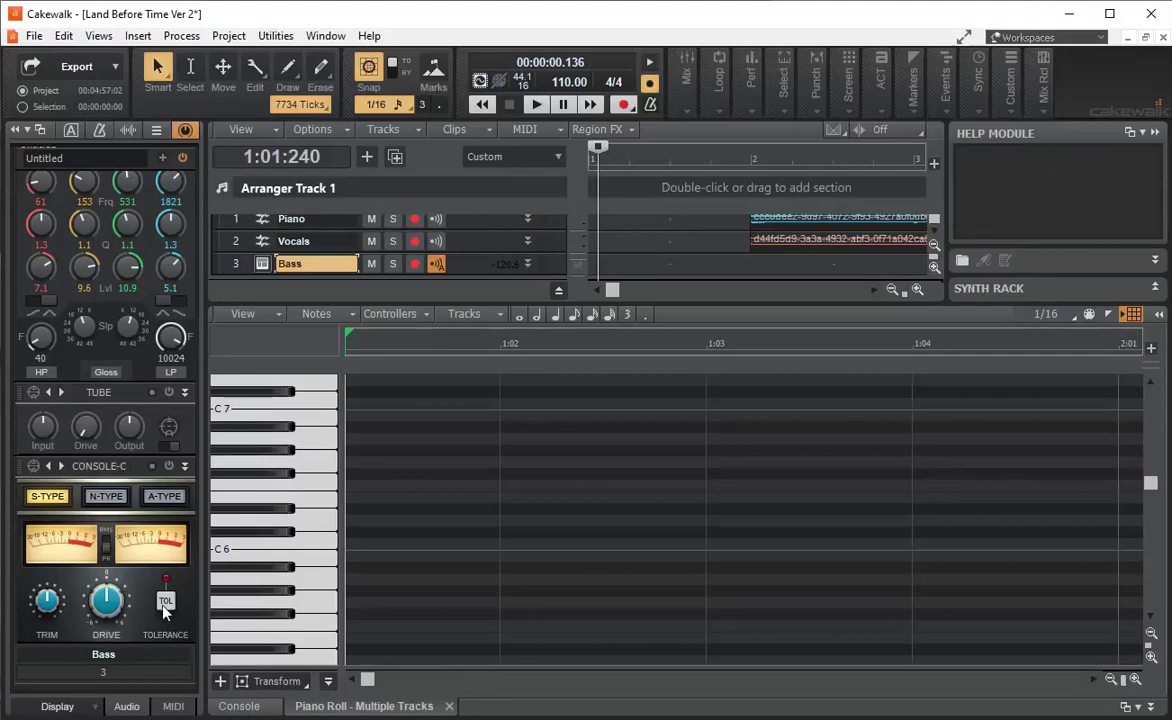
pyautogui.click(173, 706)
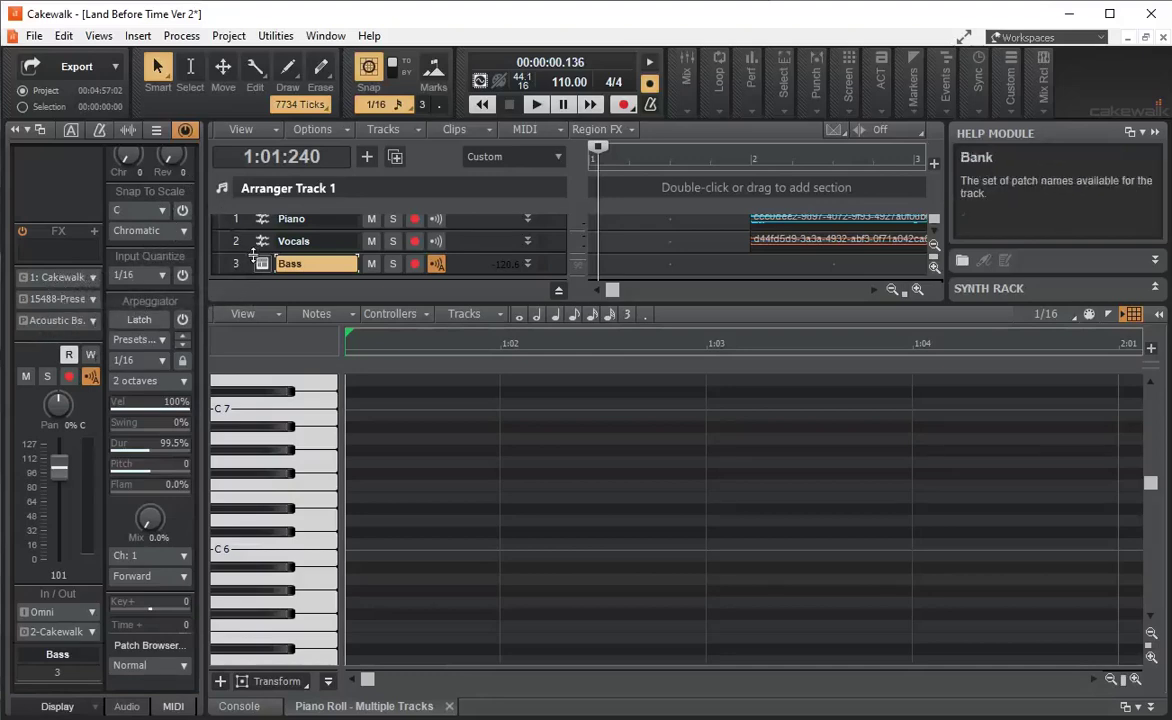
pyautogui.click(15, 131)
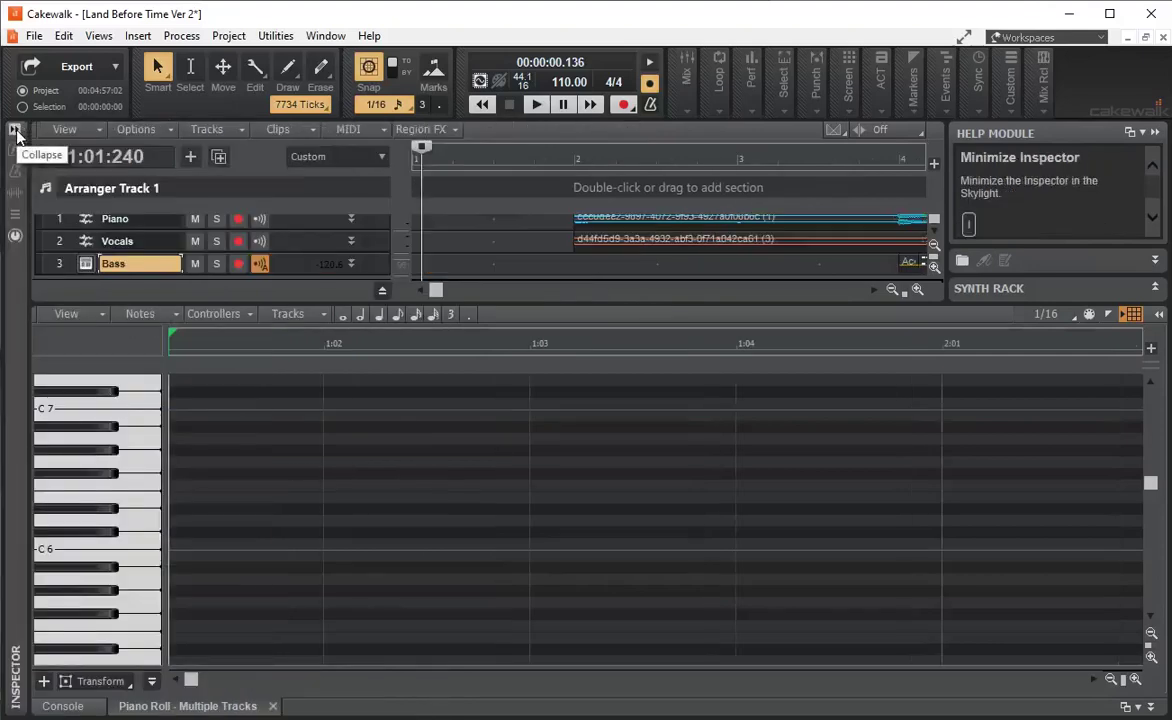
pyautogui.click(15, 131)
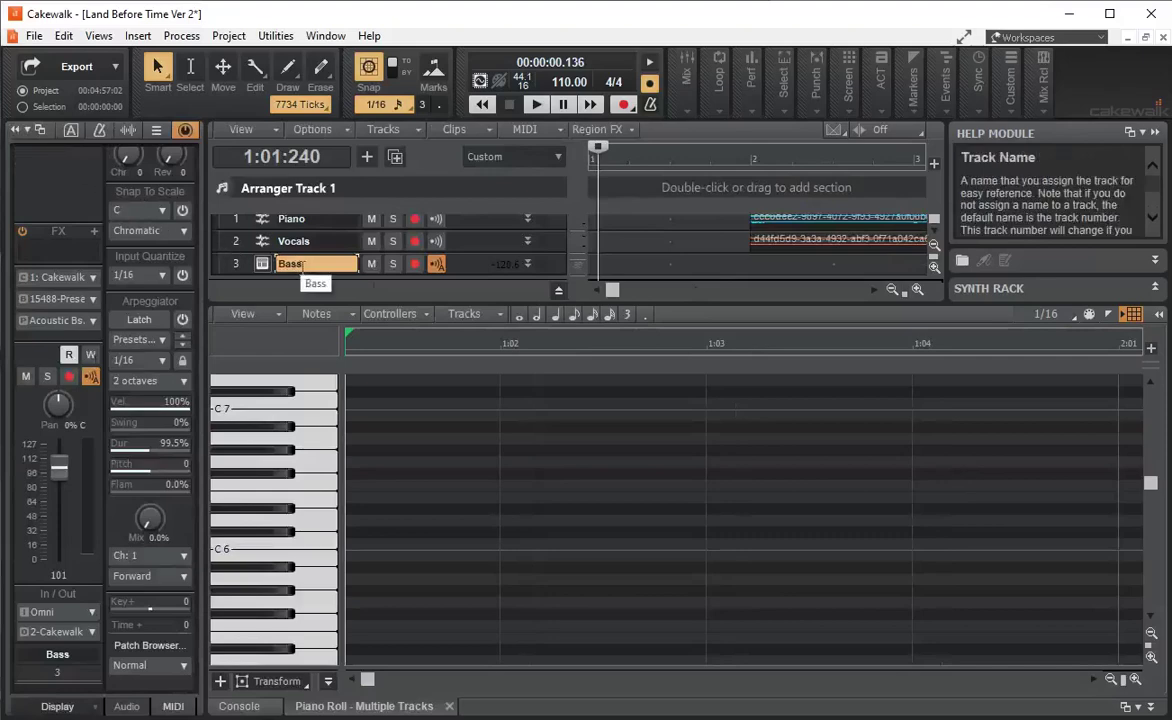
pyautogui.doubleClick(300, 265)
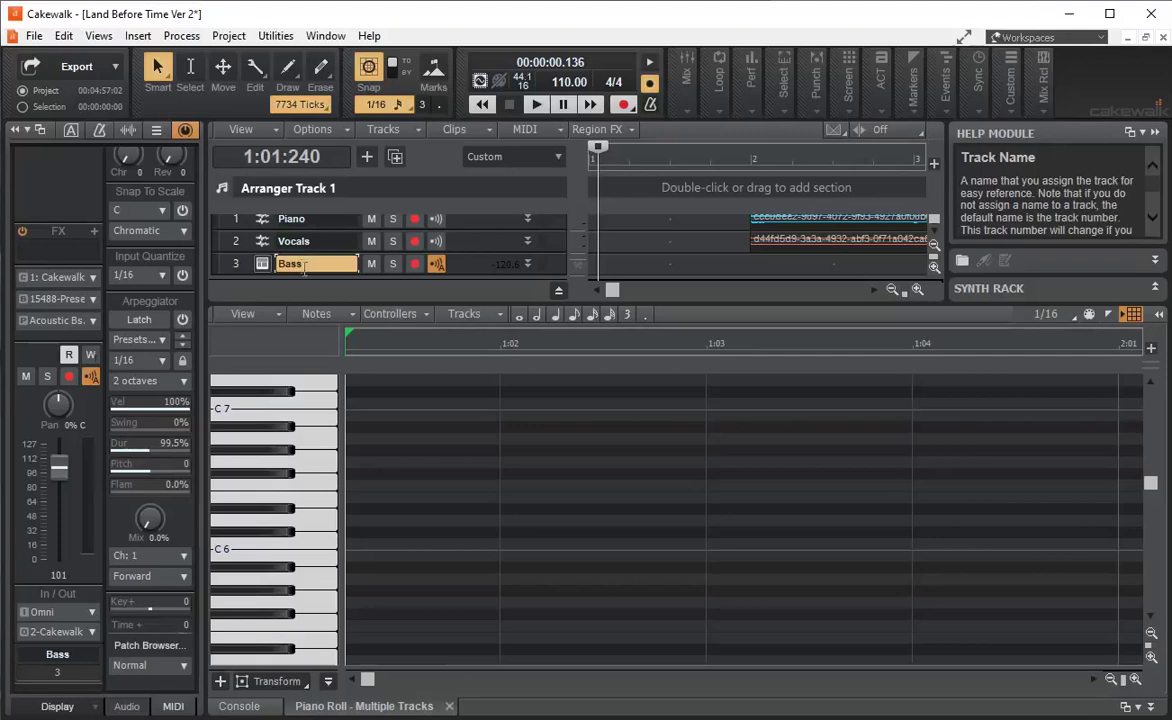
# Switch the layout to the Working screenset under Views > Screensets
pyautogui.click(99, 36)
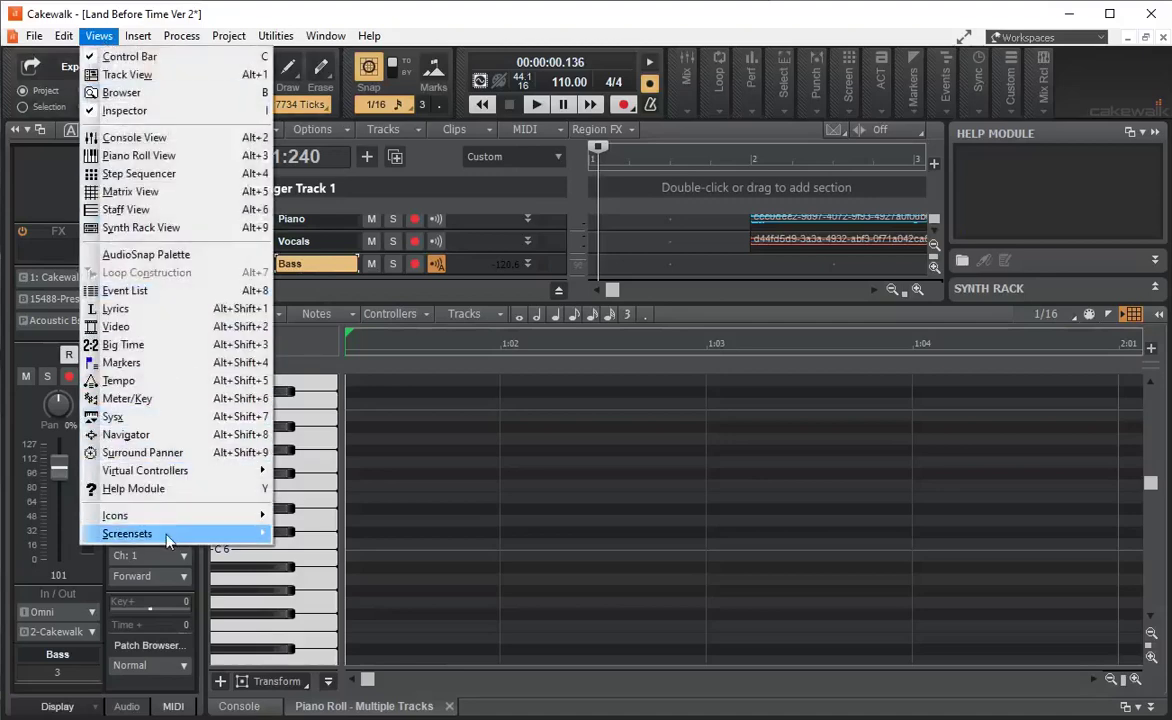
pyautogui.moveTo(167, 539)
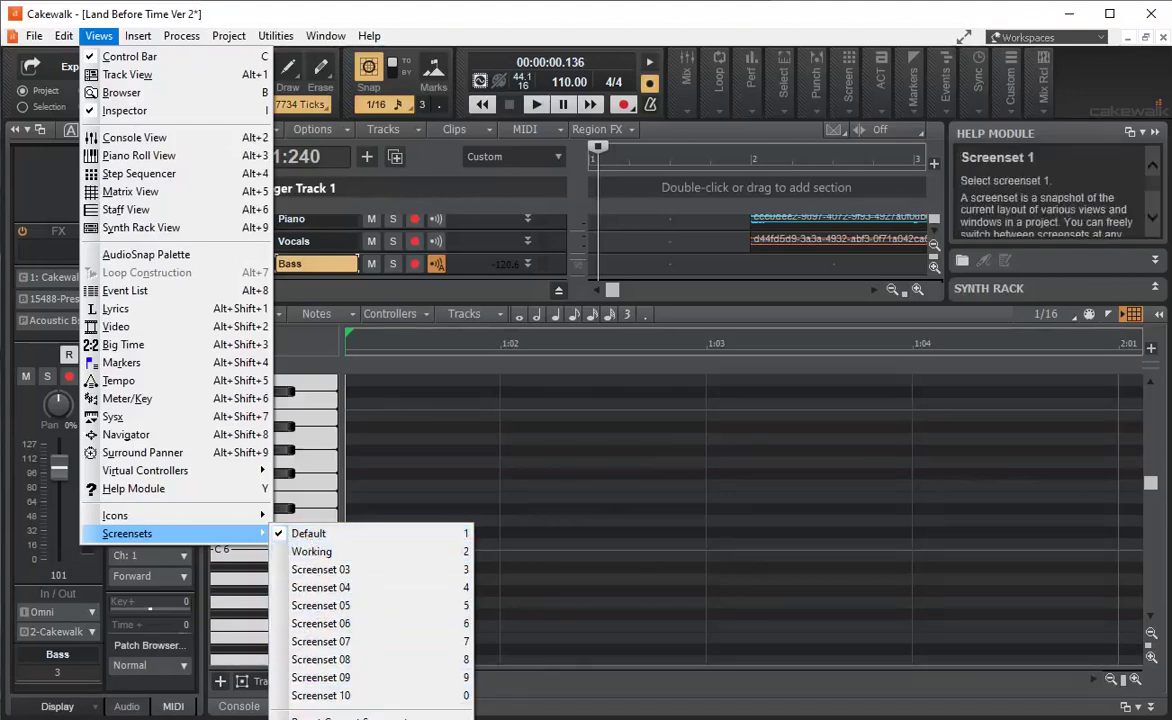
pyautogui.moveTo(430, 719)
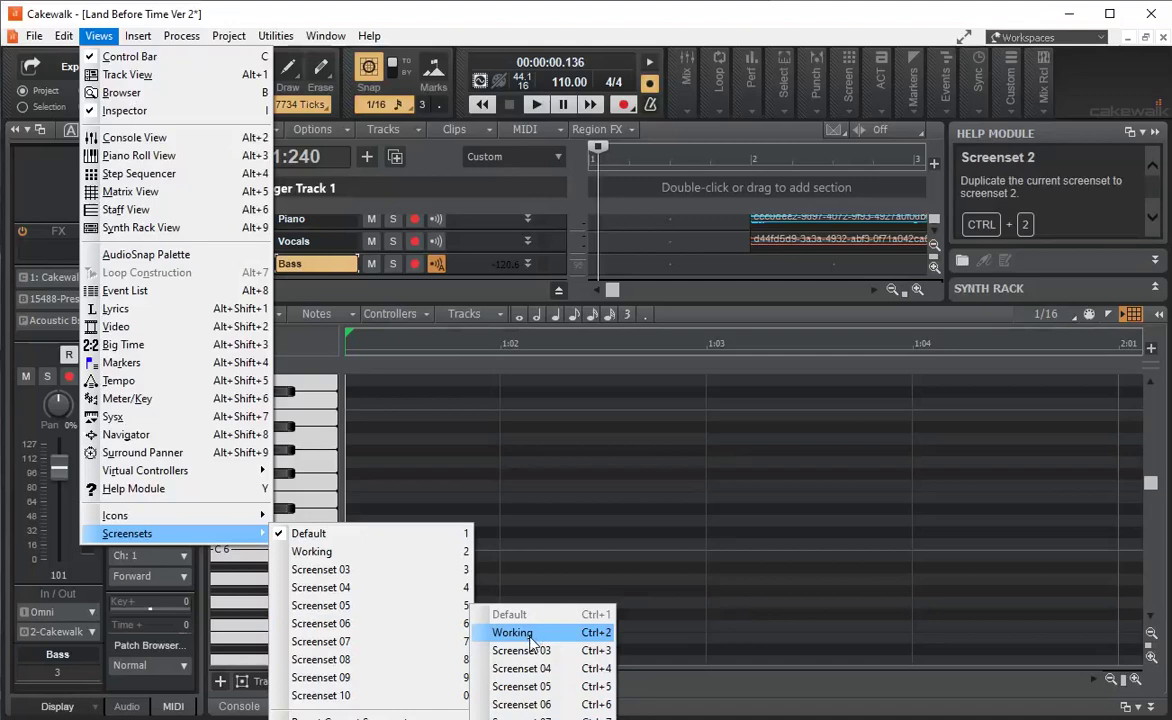
pyautogui.click(340, 552)
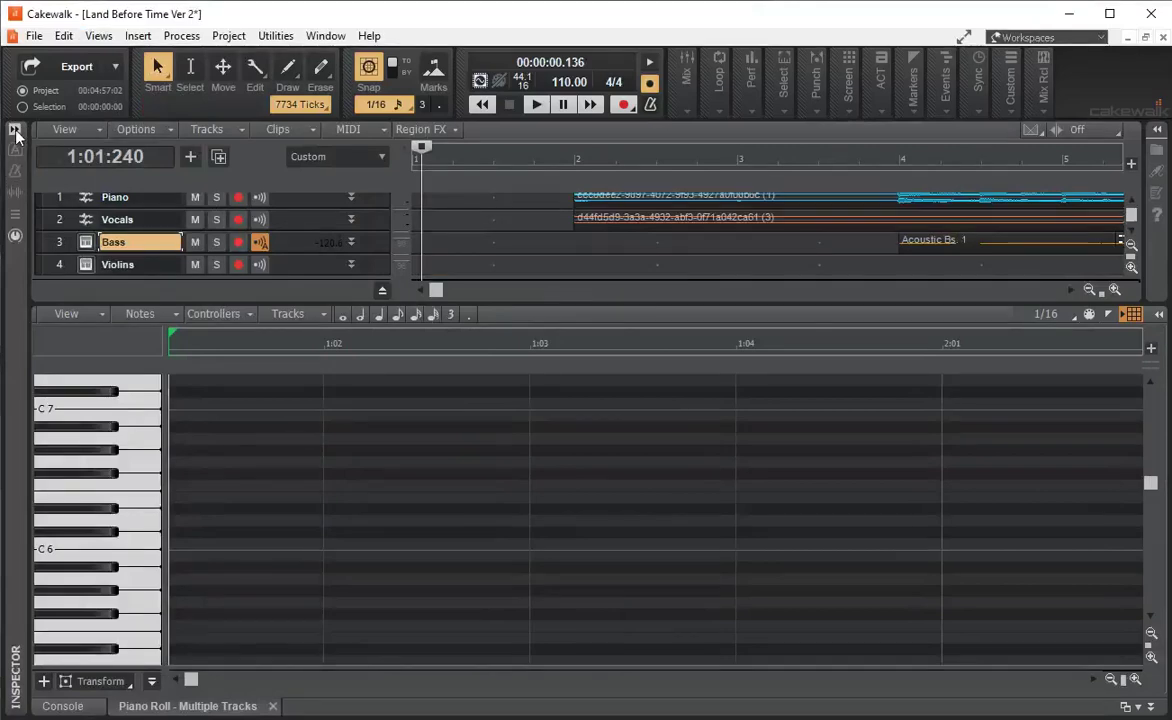
pyautogui.click(15, 130)
pyautogui.click(15, 131)
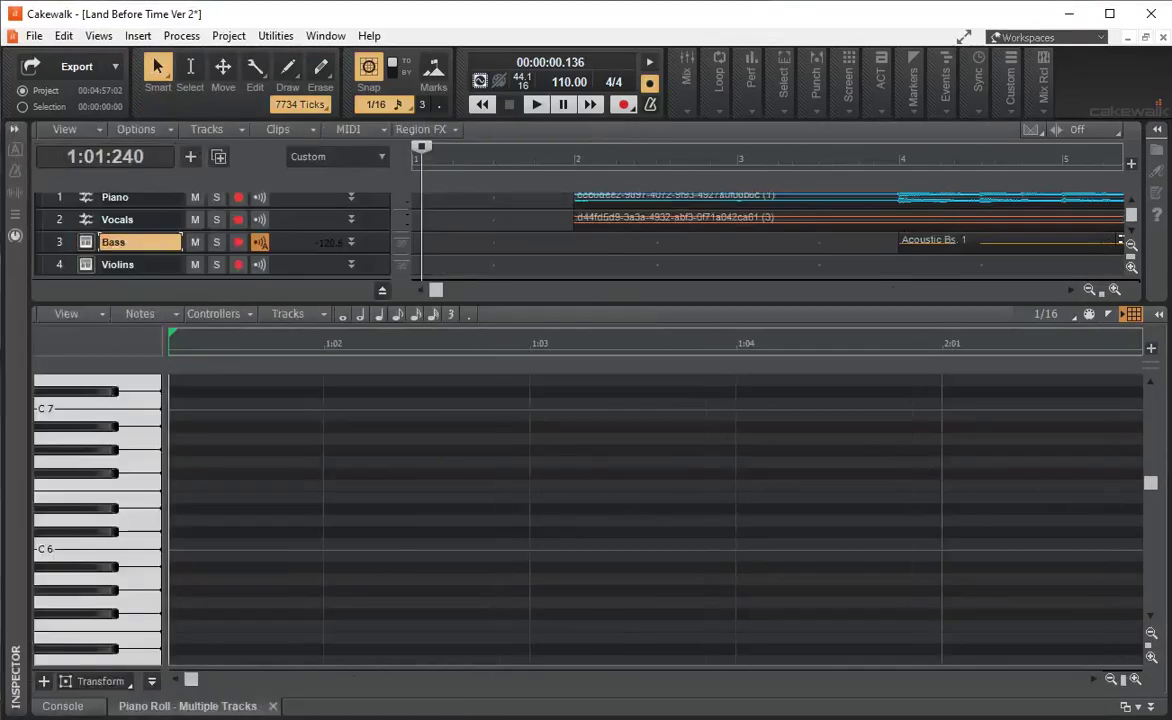
pyautogui.click(1160, 130)
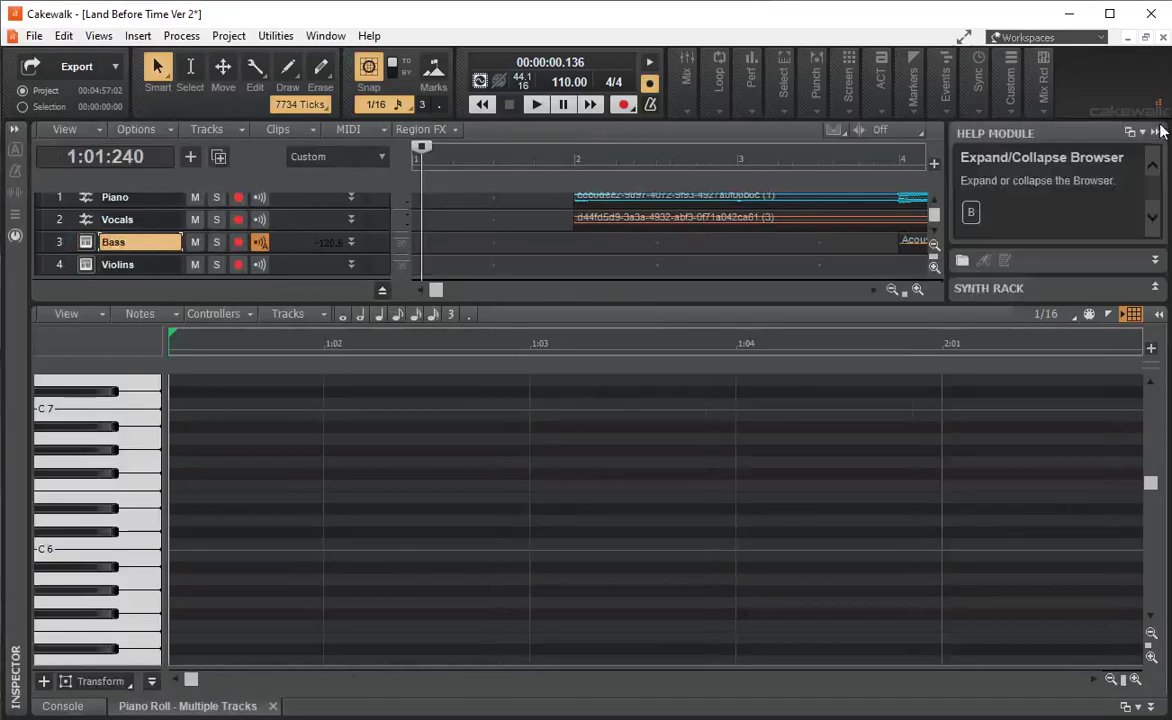
pyautogui.click(1158, 131)
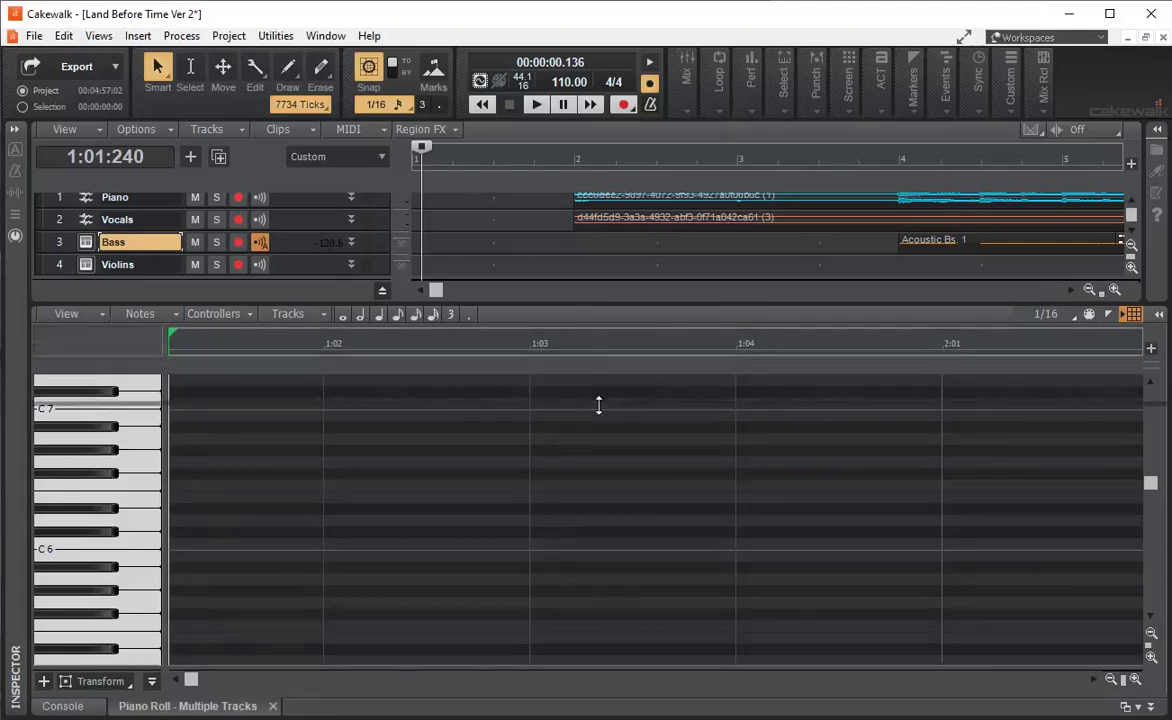
pyautogui.moveTo(607, 311); pyautogui.dragTo(611, 429)
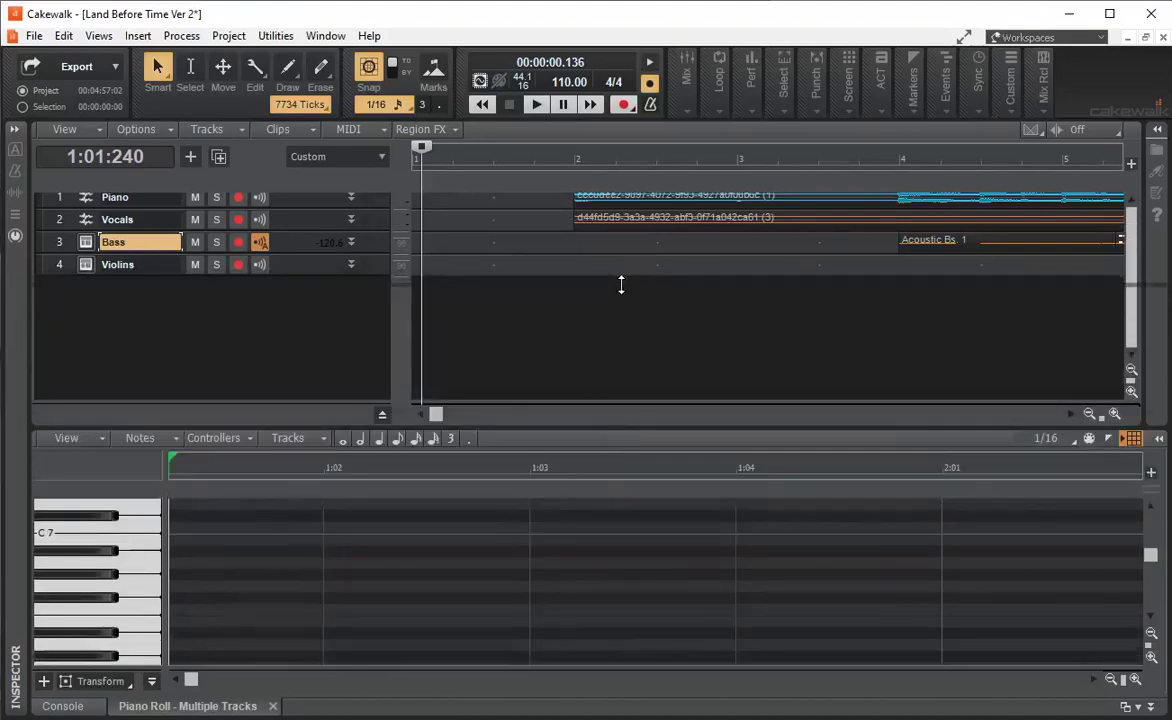
pyautogui.moveTo(621, 424); pyautogui.dragTo(621, 282)
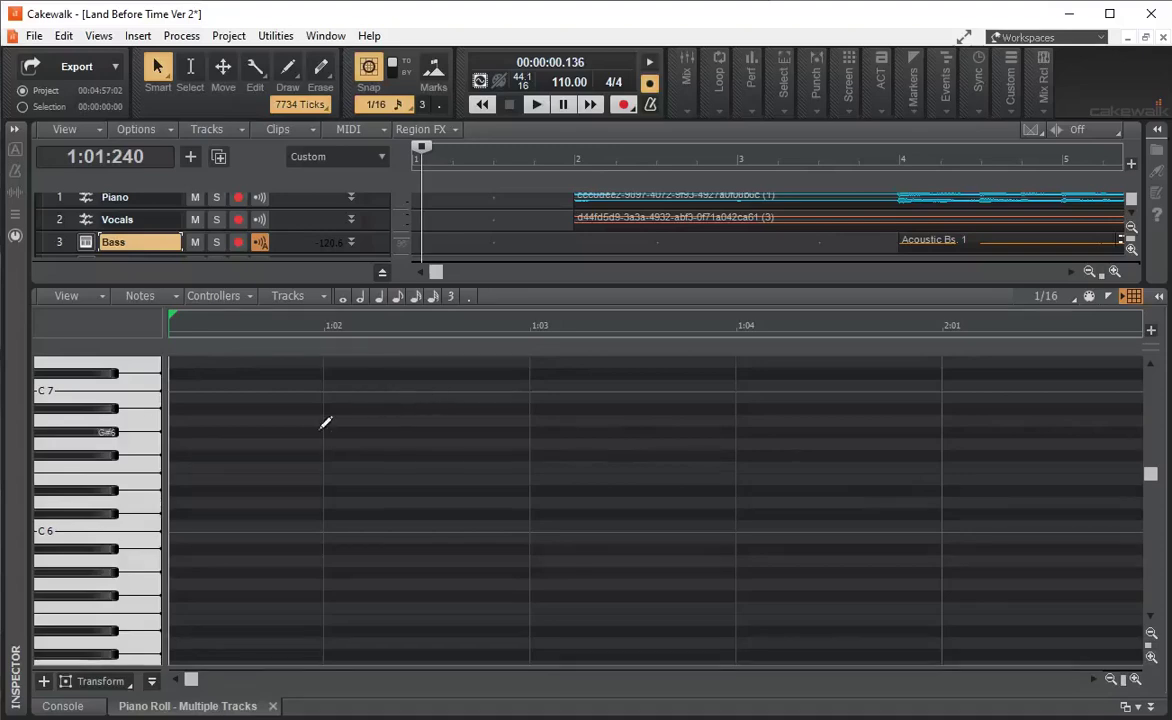
# Show the Console and expand the Violins track's ProChannel to browse its modules
pyautogui.click(64, 706)
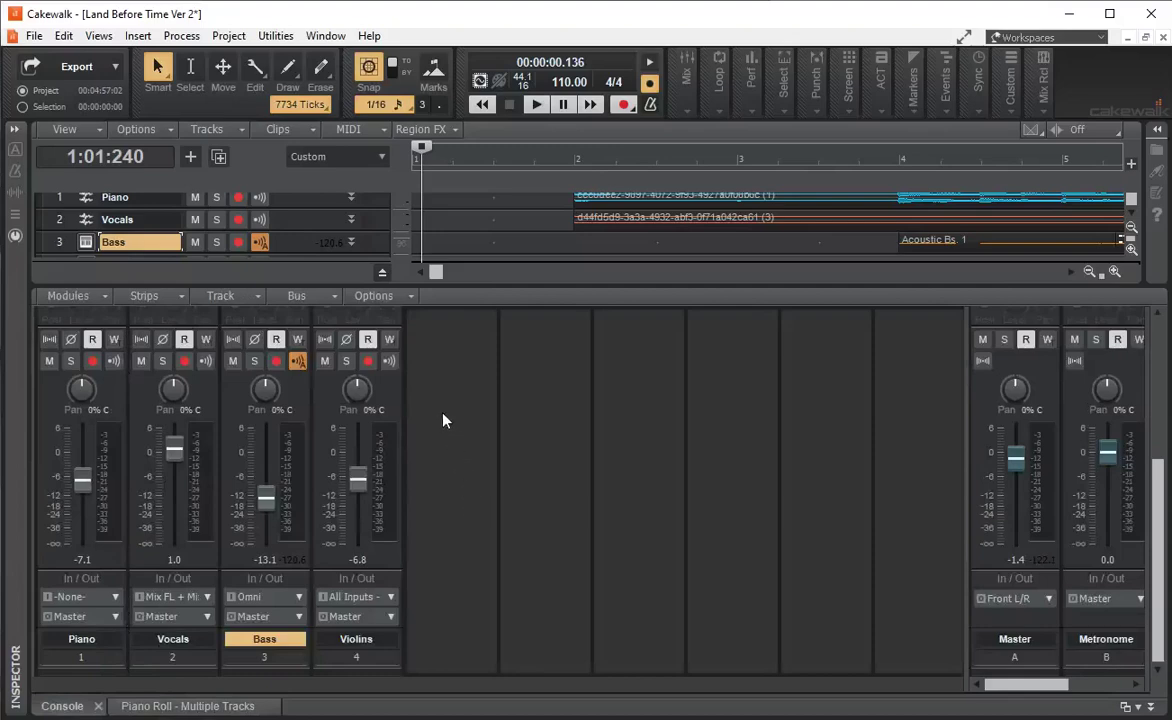
pyautogui.scroll(5, 434, 476)
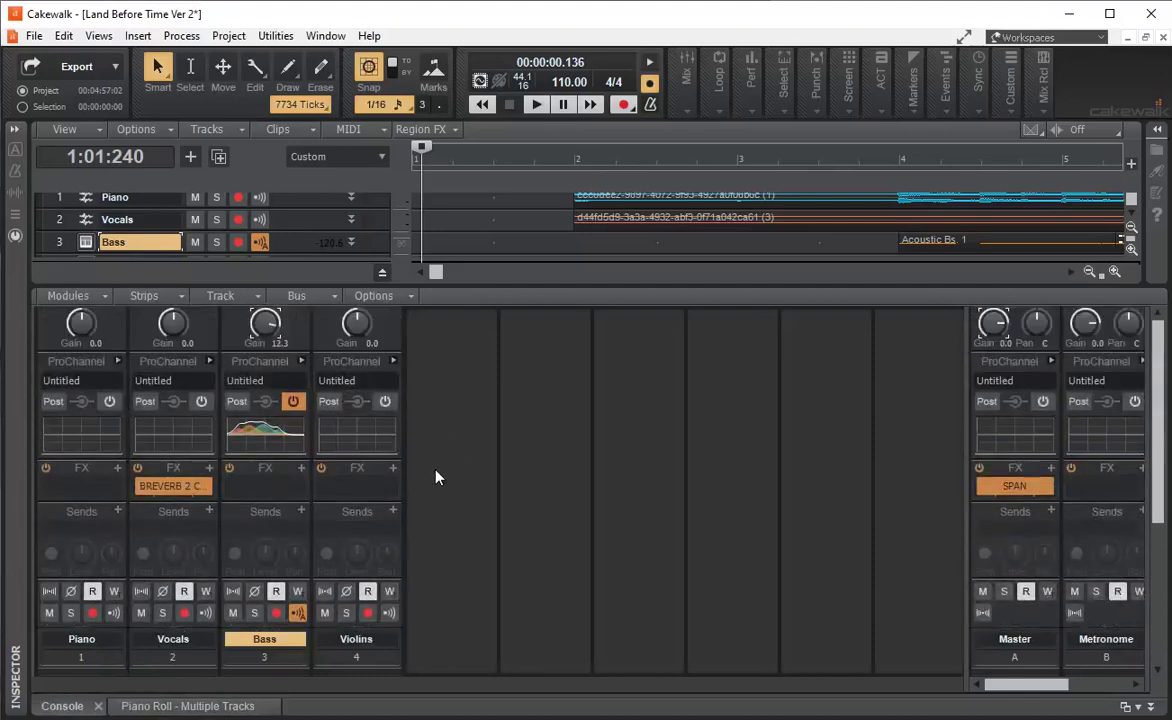
pyautogui.click(393, 361)
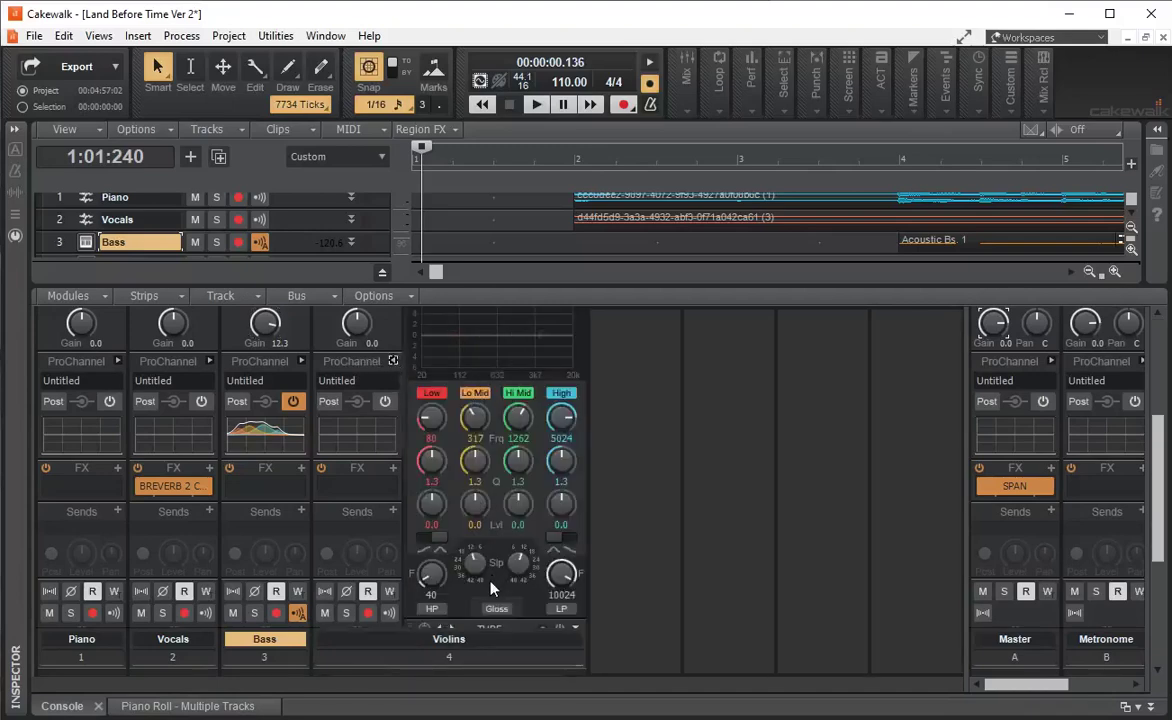
pyautogui.scroll(3, 491, 587)
pyautogui.scroll(1, 491, 590)
pyautogui.scroll(-3, 492, 588)
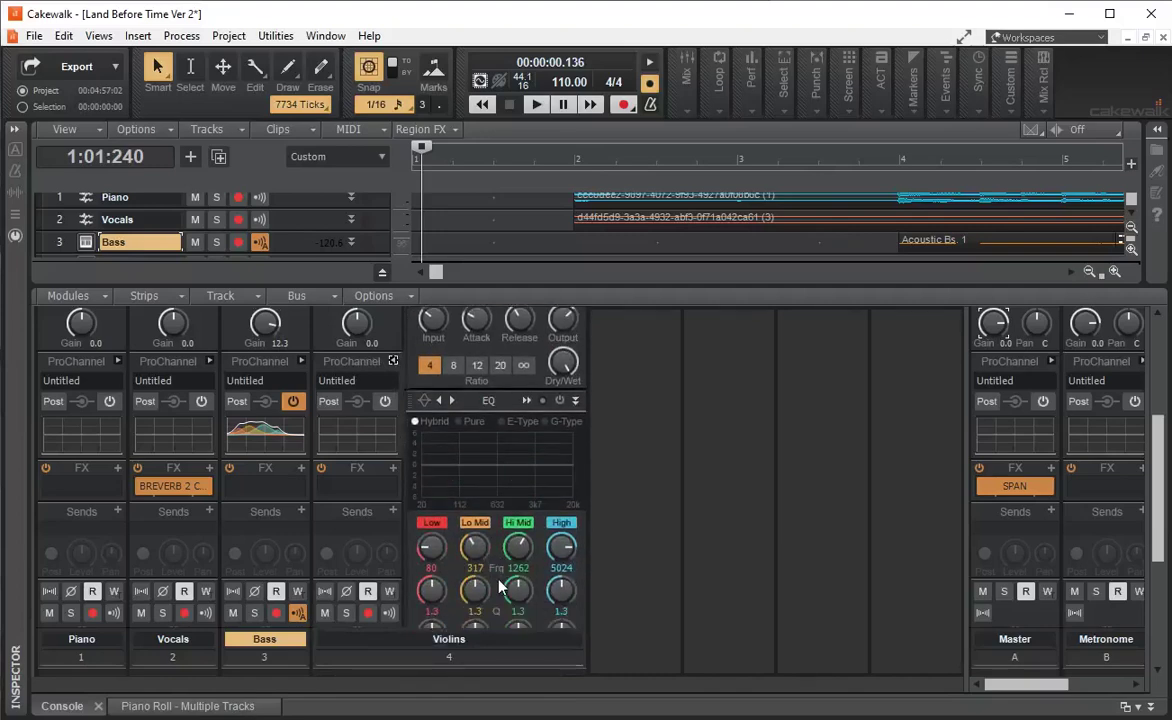
pyautogui.scroll(4, 499, 581)
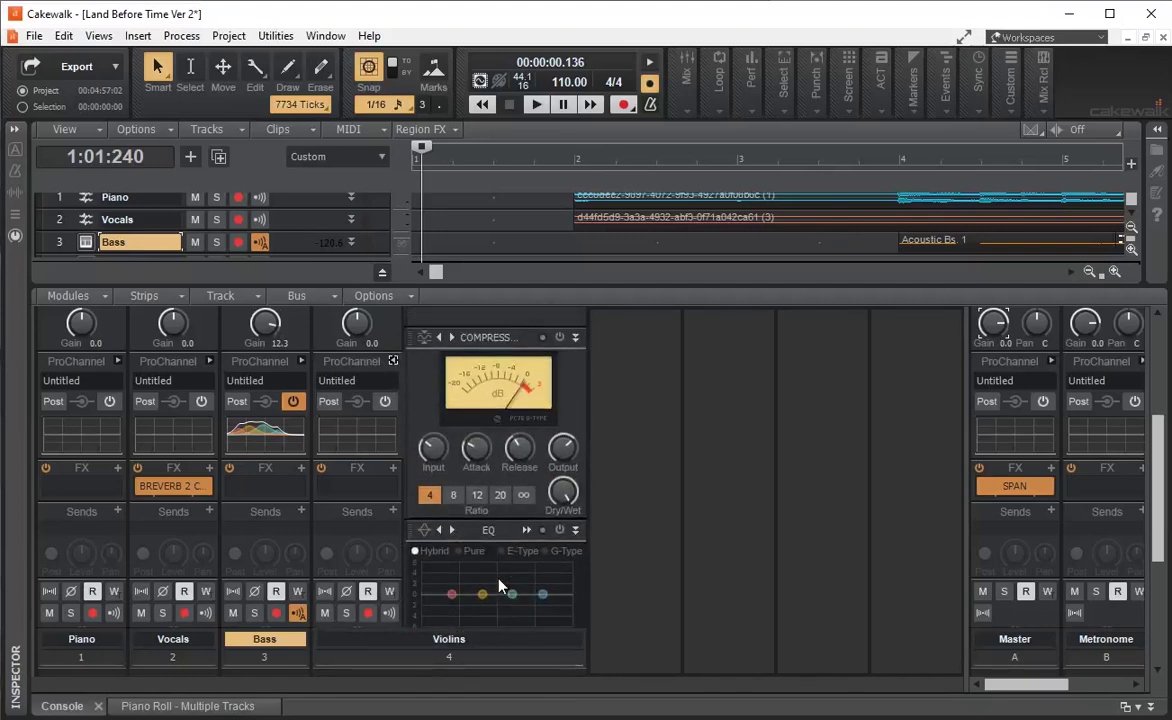
pyautogui.scroll(-1, 340, 514)
pyautogui.scroll(-1, 300, 485)
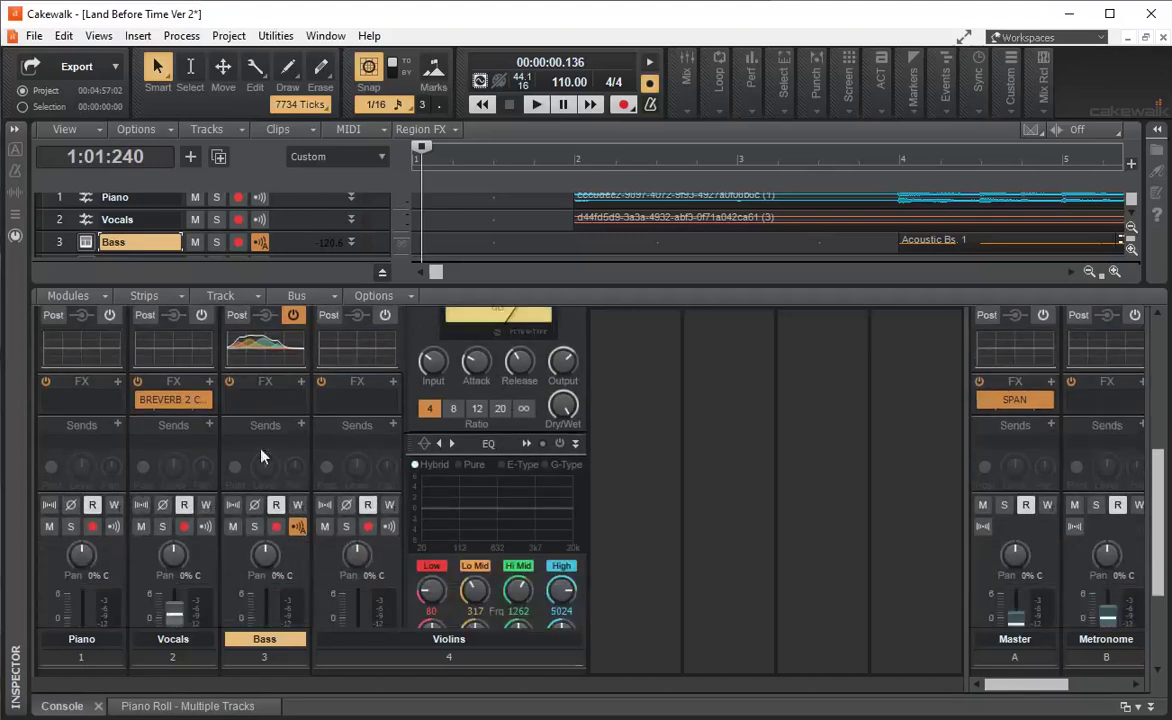
pyautogui.scroll(6, 396, 355)
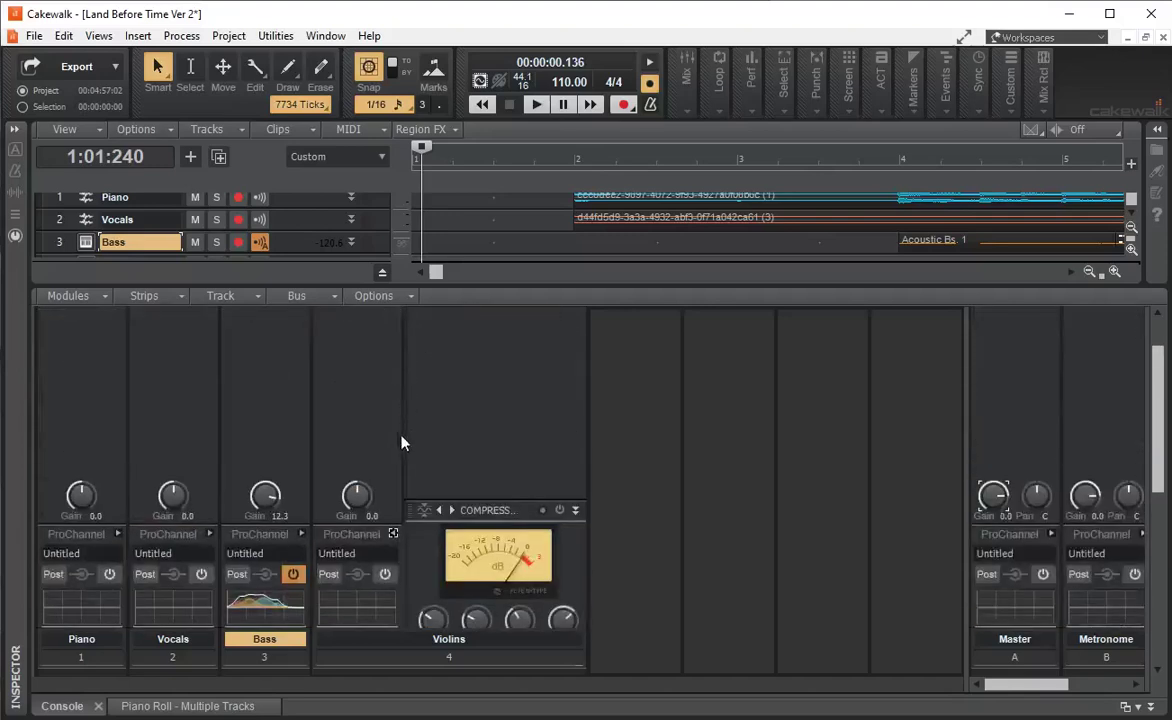
# Collapse the Violins ProChannel, expand the Bass ProChannel and open its EQ zoom window
pyautogui.click(392, 534)
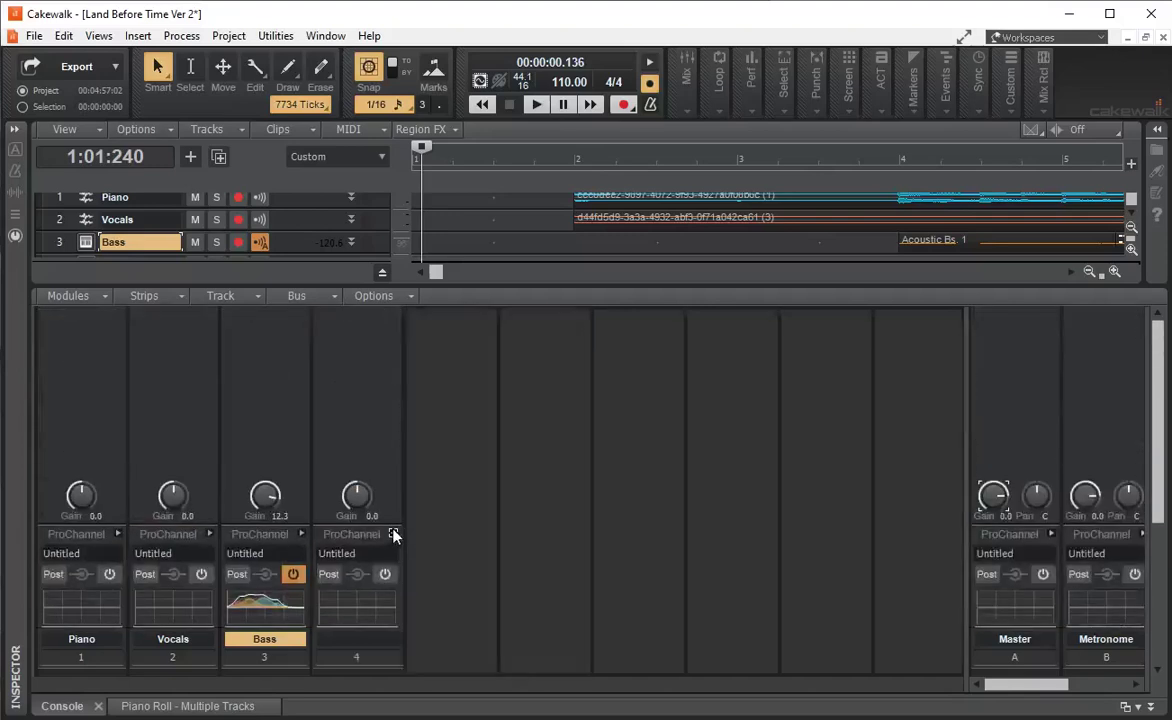
pyautogui.click(301, 534)
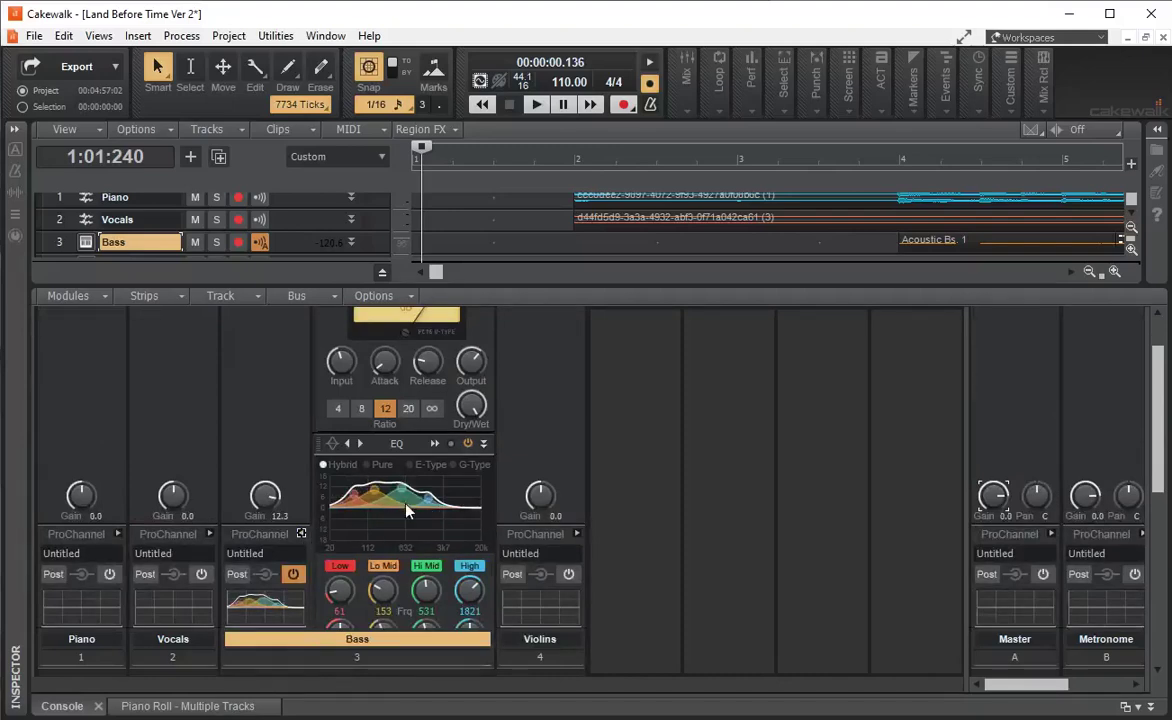
pyautogui.click(435, 444)
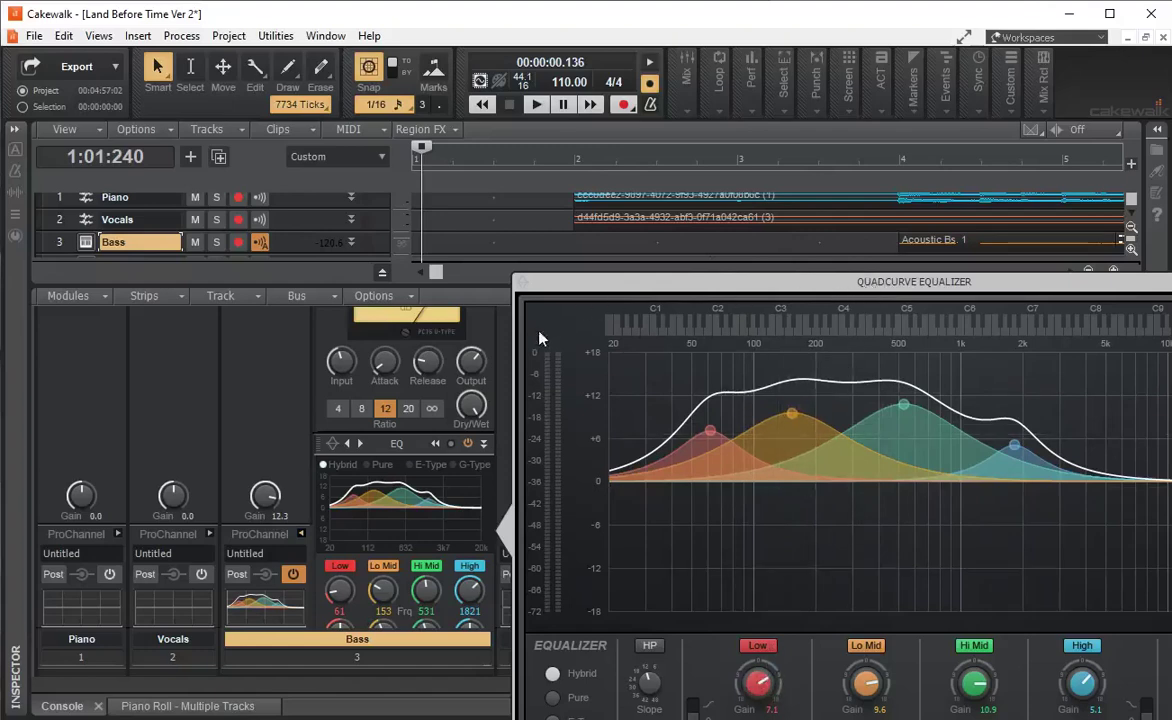
# Close the EQ zoom window and show the Bass ProChannel modules in the Inspector
pyautogui.click(434, 443)
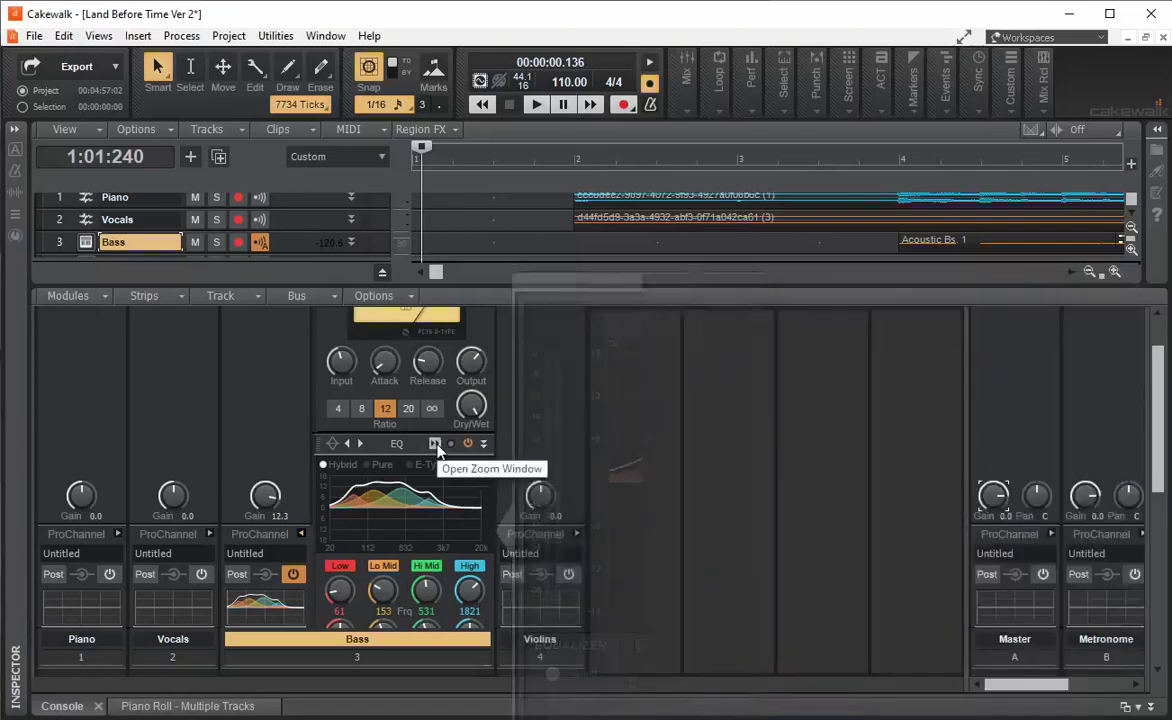
pyautogui.click(16, 130)
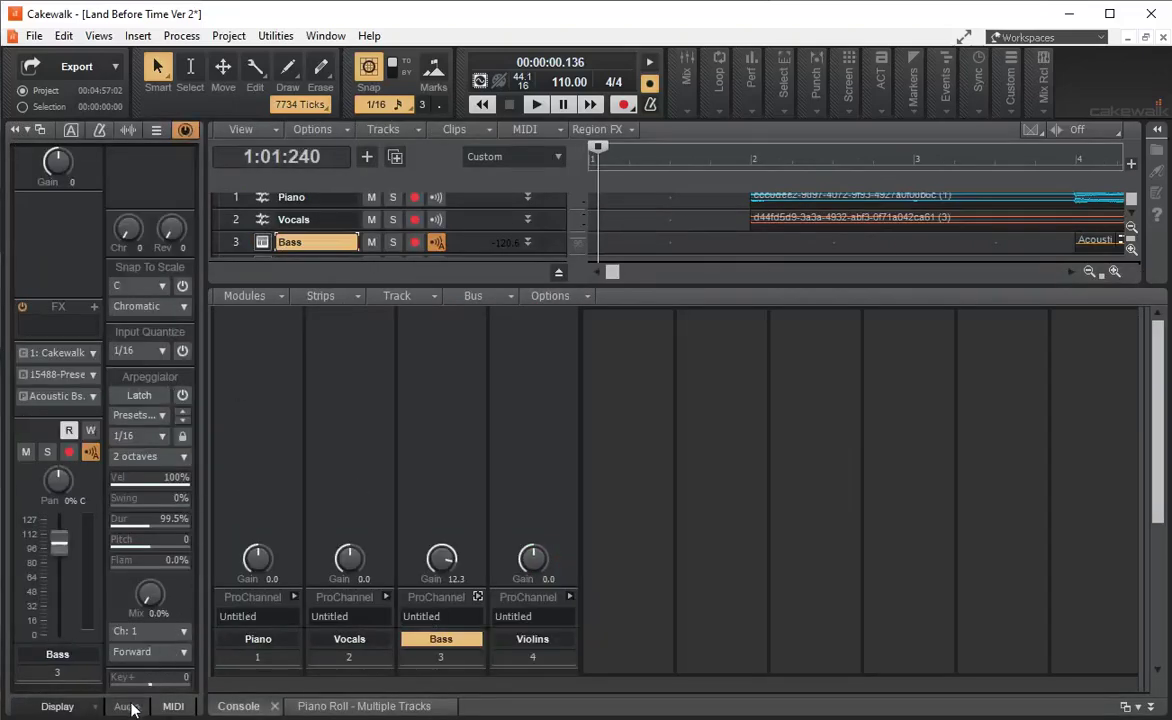
pyautogui.click(124, 707)
pyautogui.scroll(3, 126, 376)
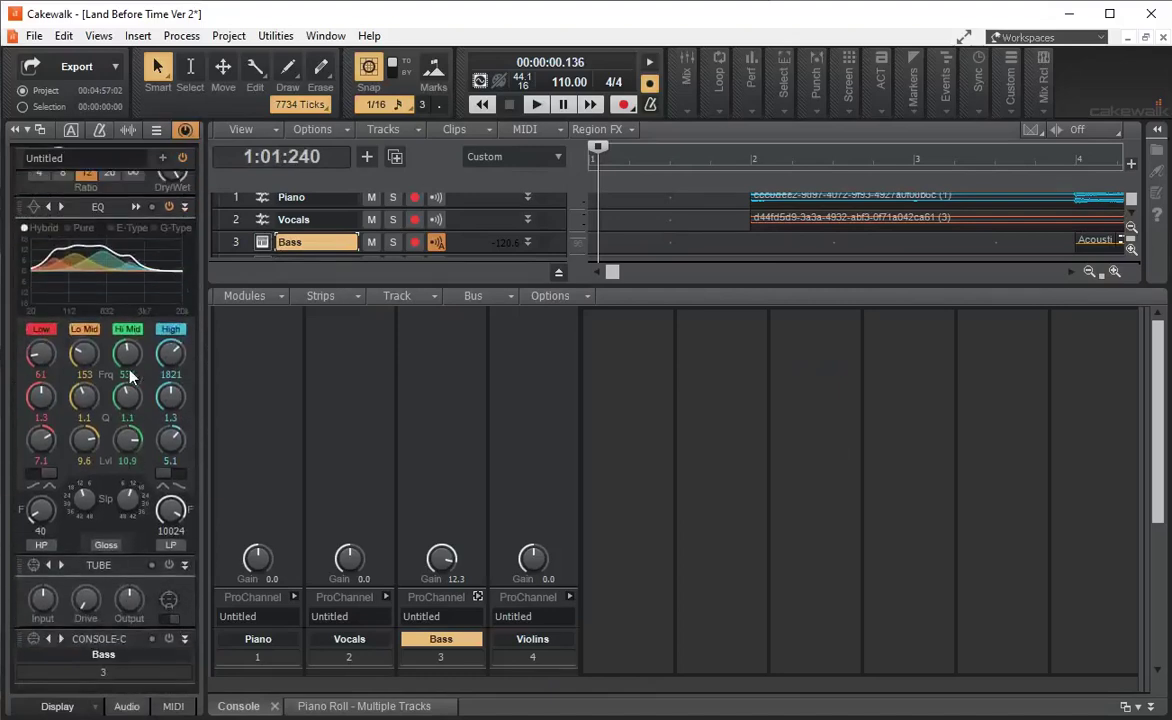
# Set the Bass EQ Low band to 54 Hz, 8.1 dB gain and Q 1.8
pyautogui.click(136, 207)
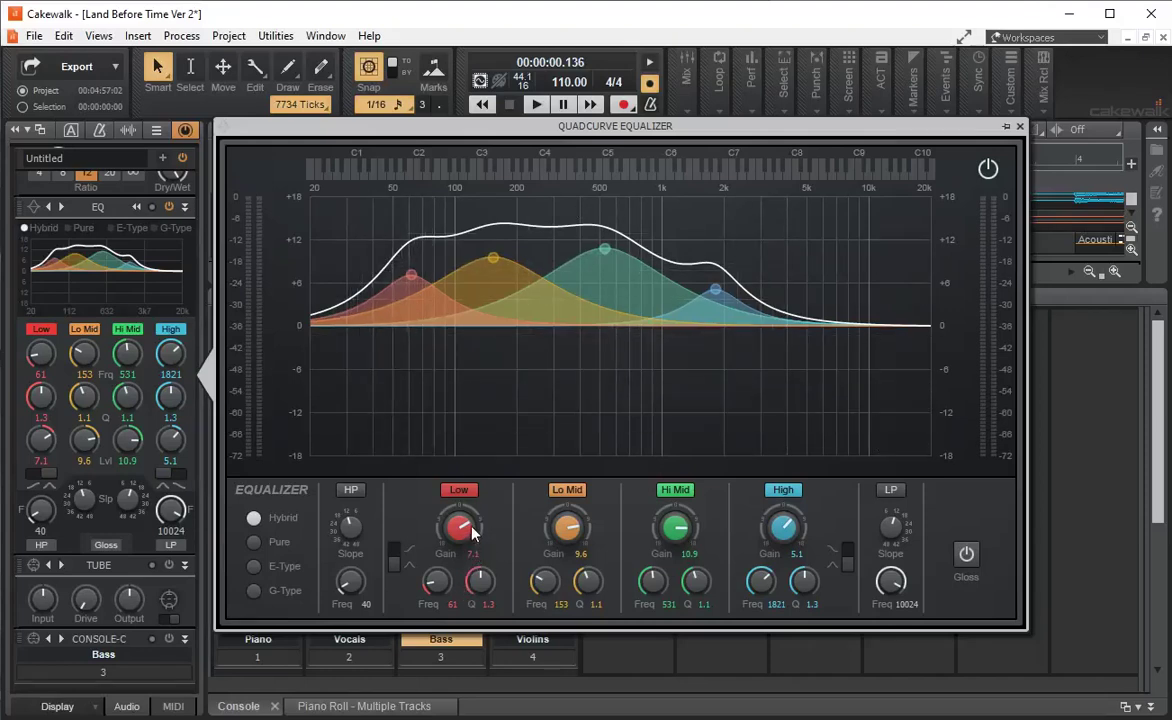
pyautogui.moveTo(473, 533); pyautogui.dragTo(476, 569)
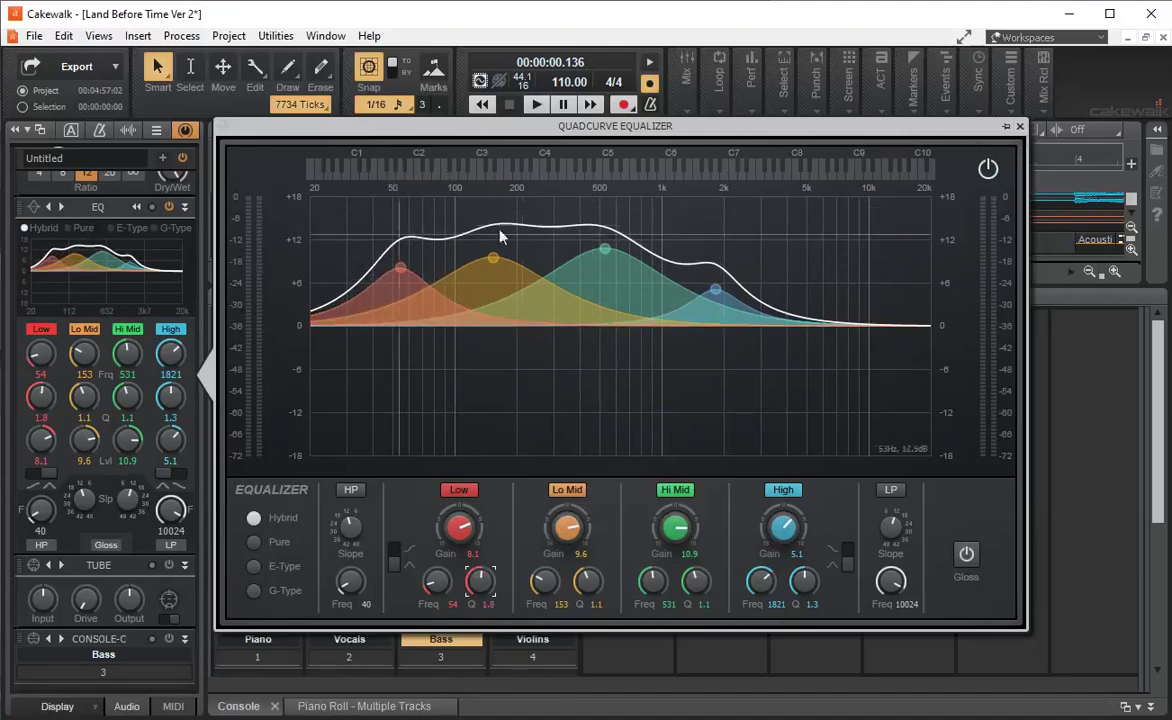
pyautogui.click(1020, 128)
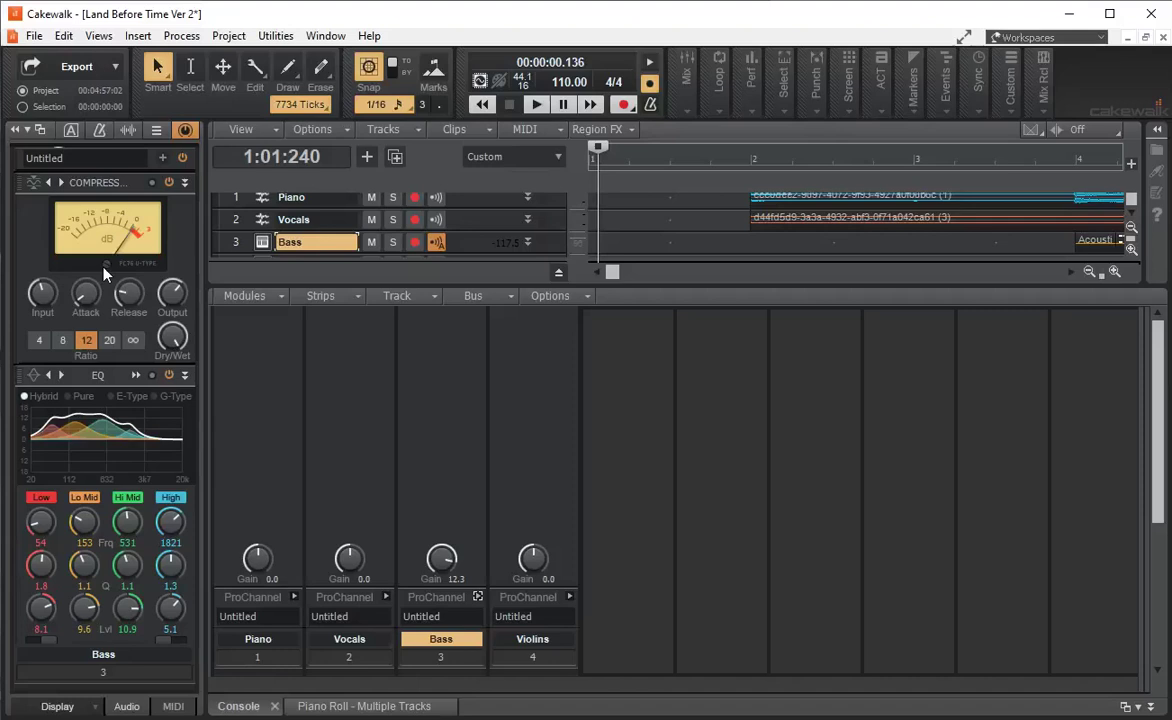
# Step through the Bass compressor presets, ending on one with a 4:1 ratio
pyautogui.click(61, 183)
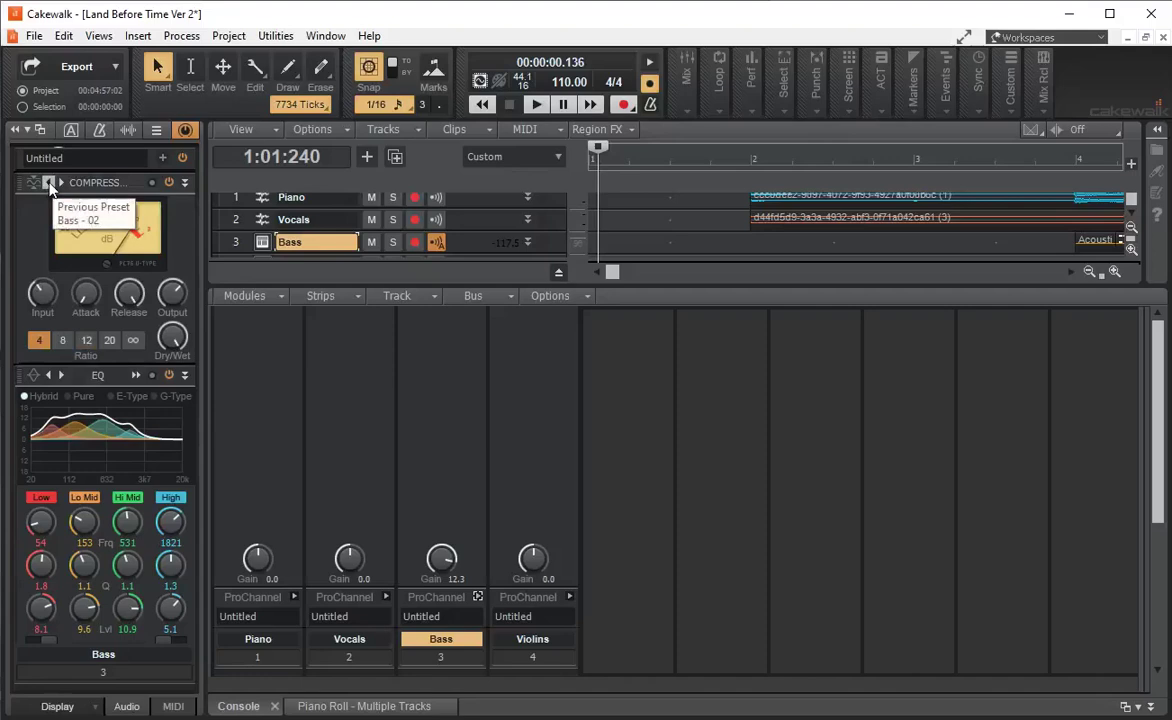
pyautogui.click(49, 185)
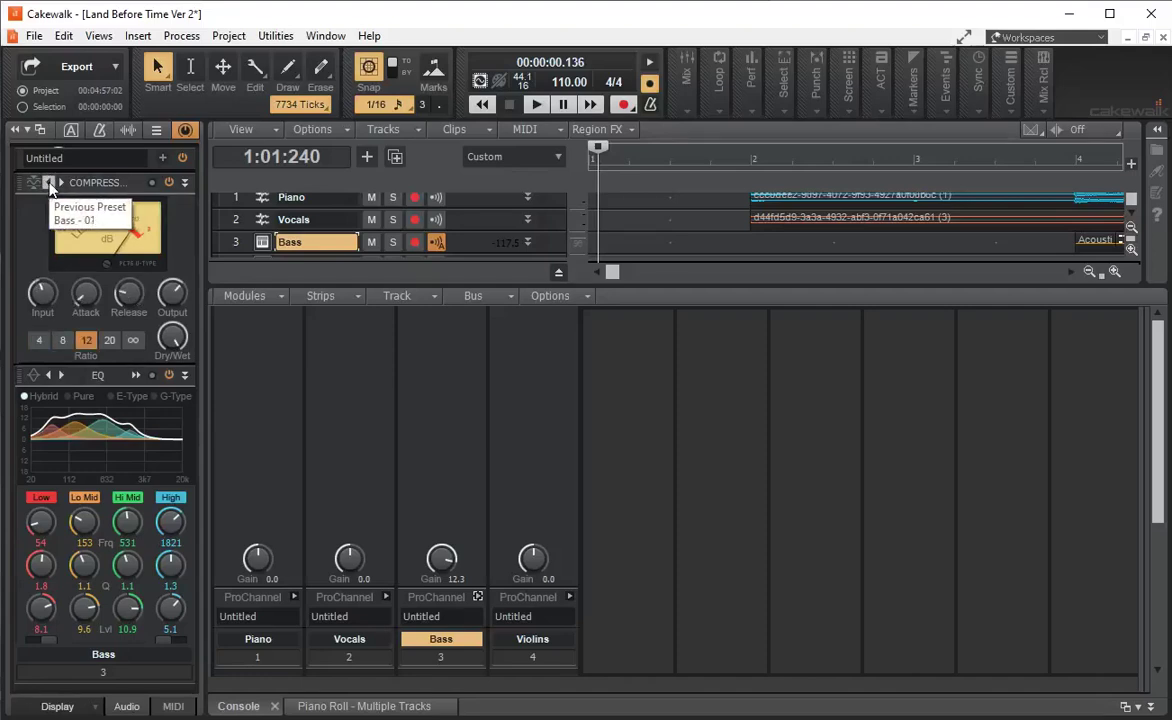
pyautogui.click(49, 185)
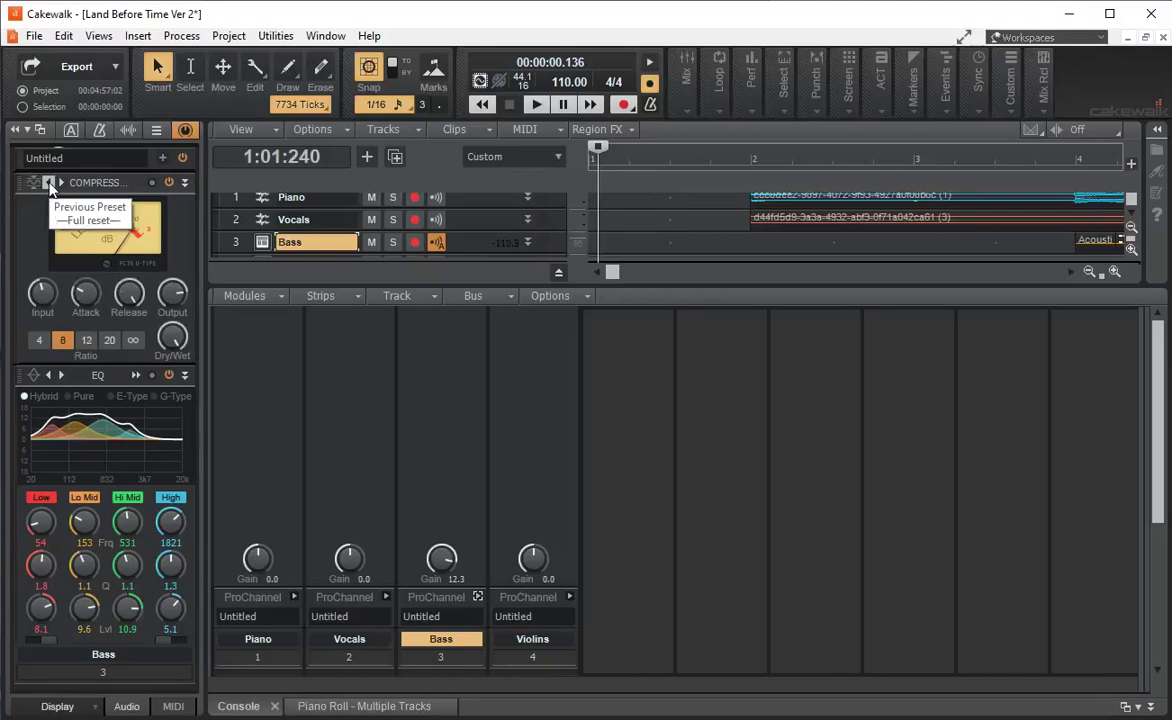
pyautogui.click(49, 185)
pyautogui.click(49, 185)
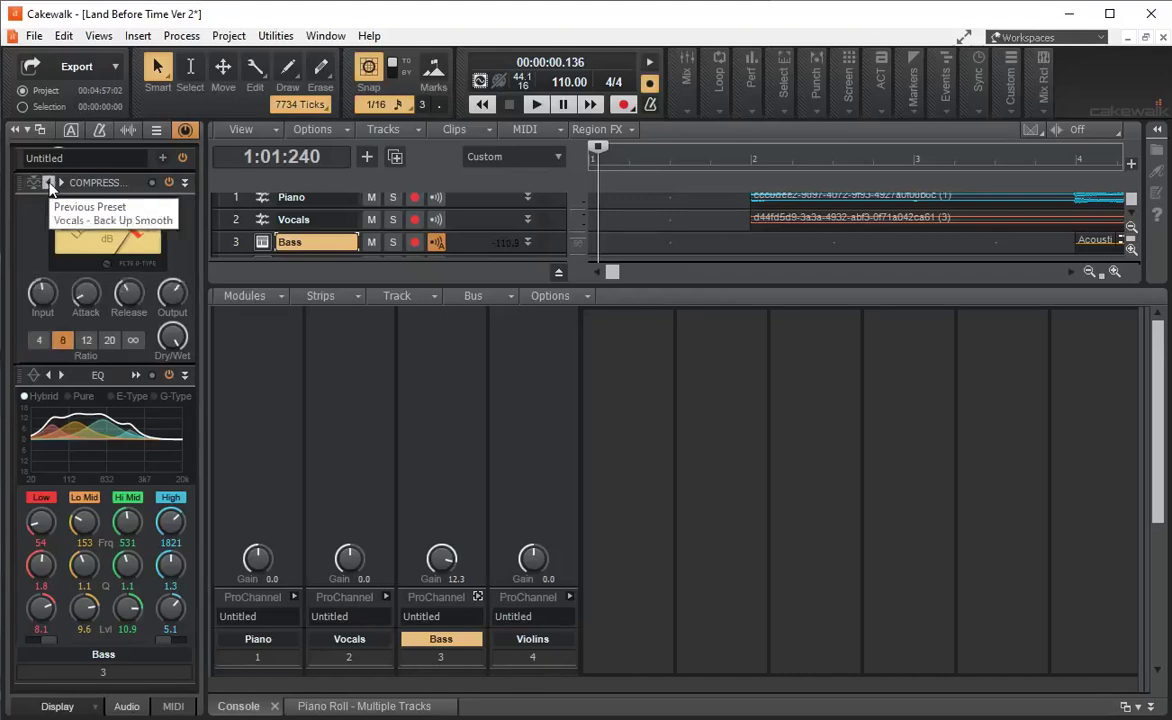
pyautogui.click(49, 185)
pyautogui.click(61, 183)
pyautogui.click(61, 183)
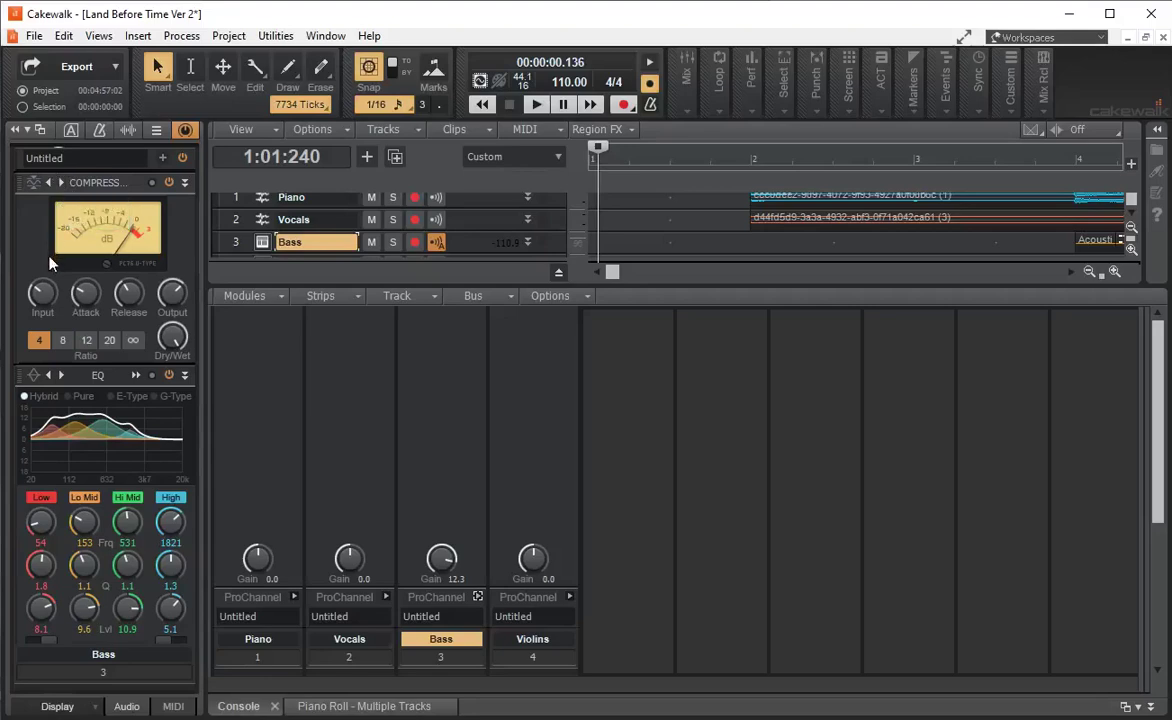
# Show the Bass FX rack's Insert Audio FX > Analyzer plug-in list
pyautogui.scroll(-3, 160, 360)
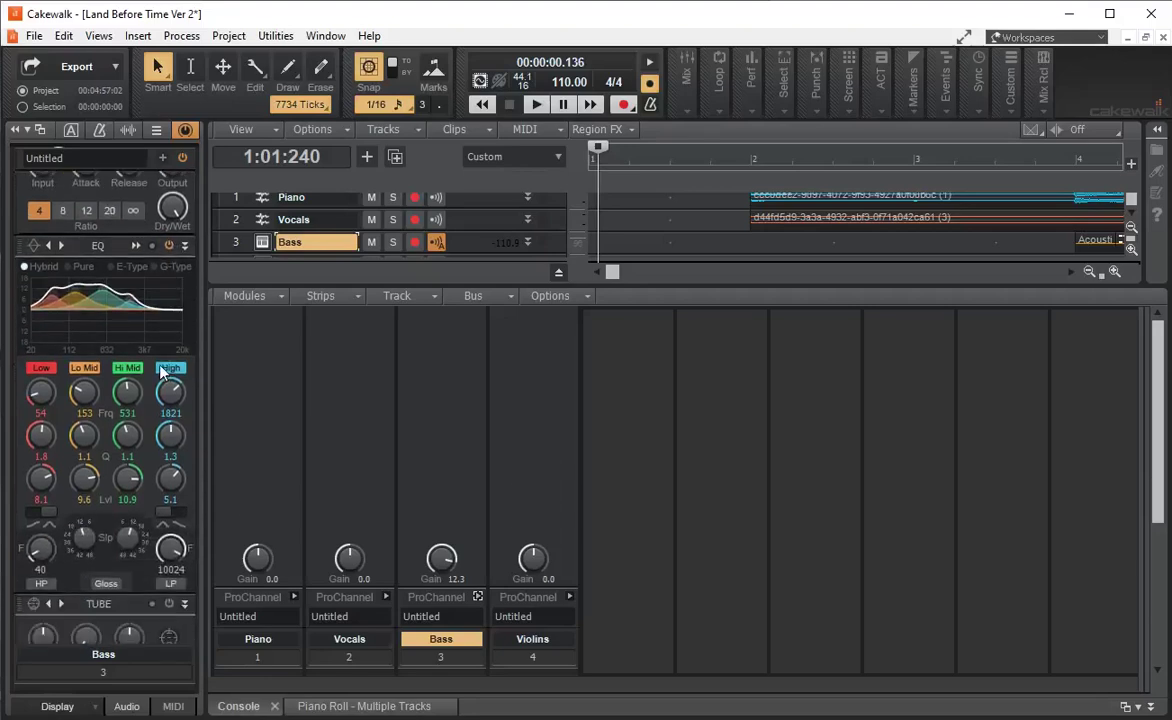
pyautogui.scroll(-4, 160, 370)
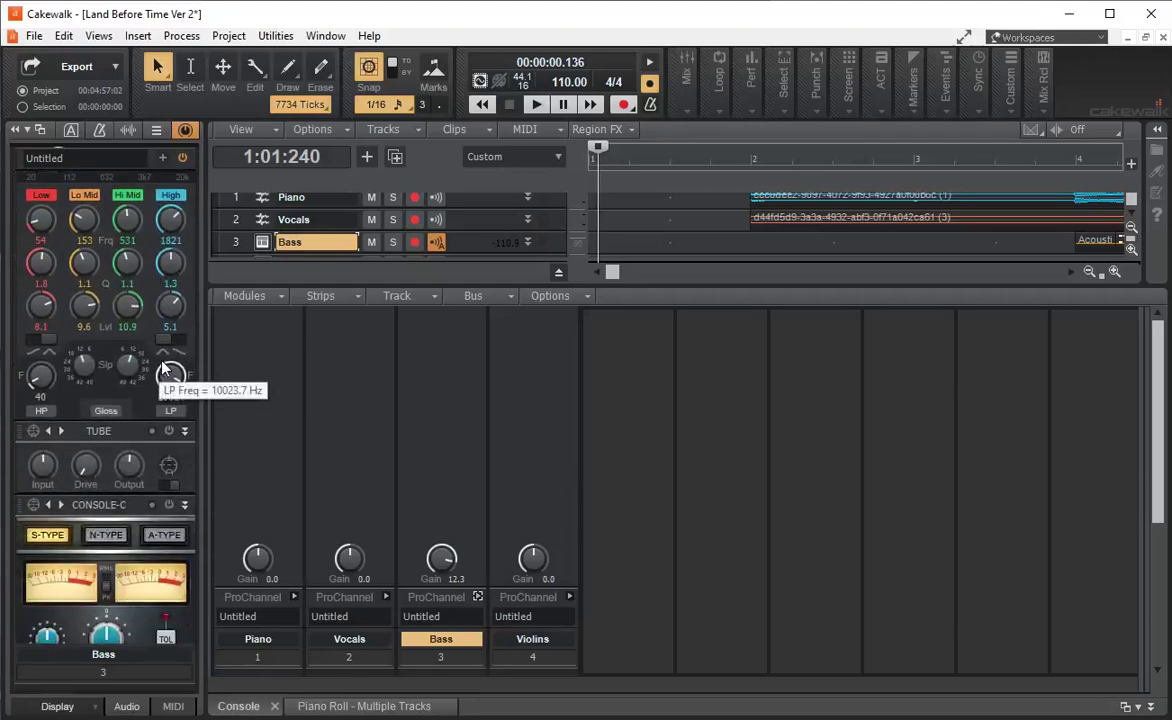
pyautogui.scroll(-4, 589, 415)
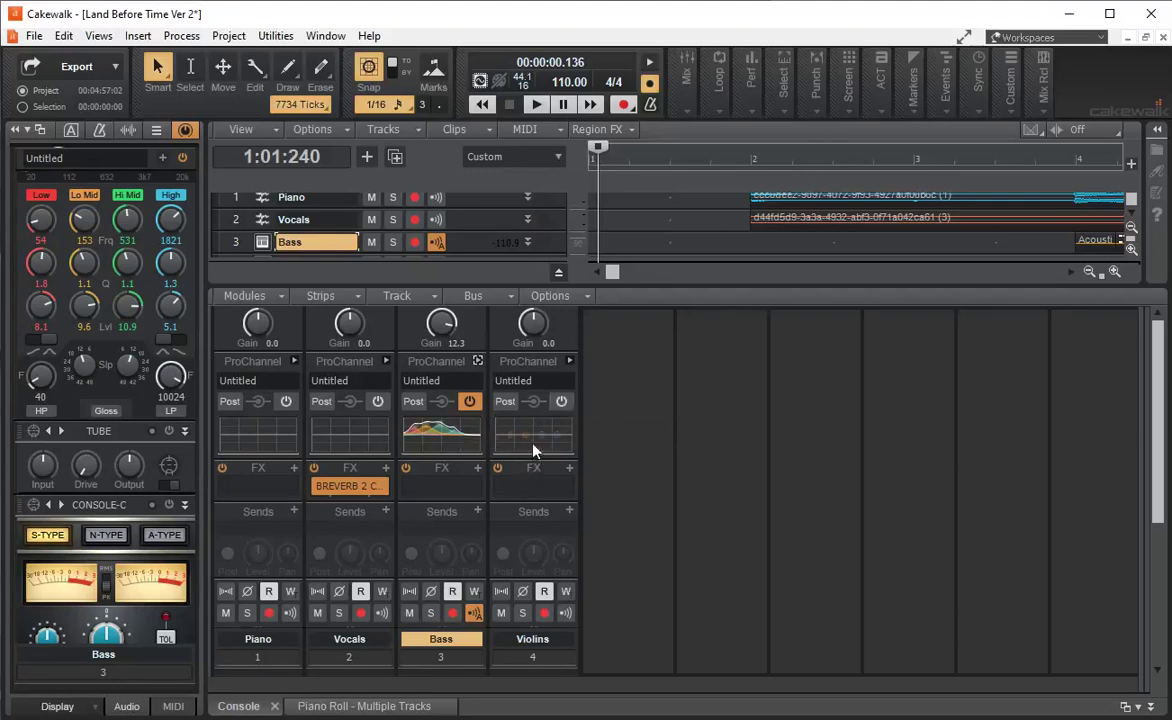
pyautogui.scroll(-1, 522, 457)
pyautogui.scroll(1, 522, 457)
pyautogui.click(474, 468)
pyautogui.moveTo(615, 264)
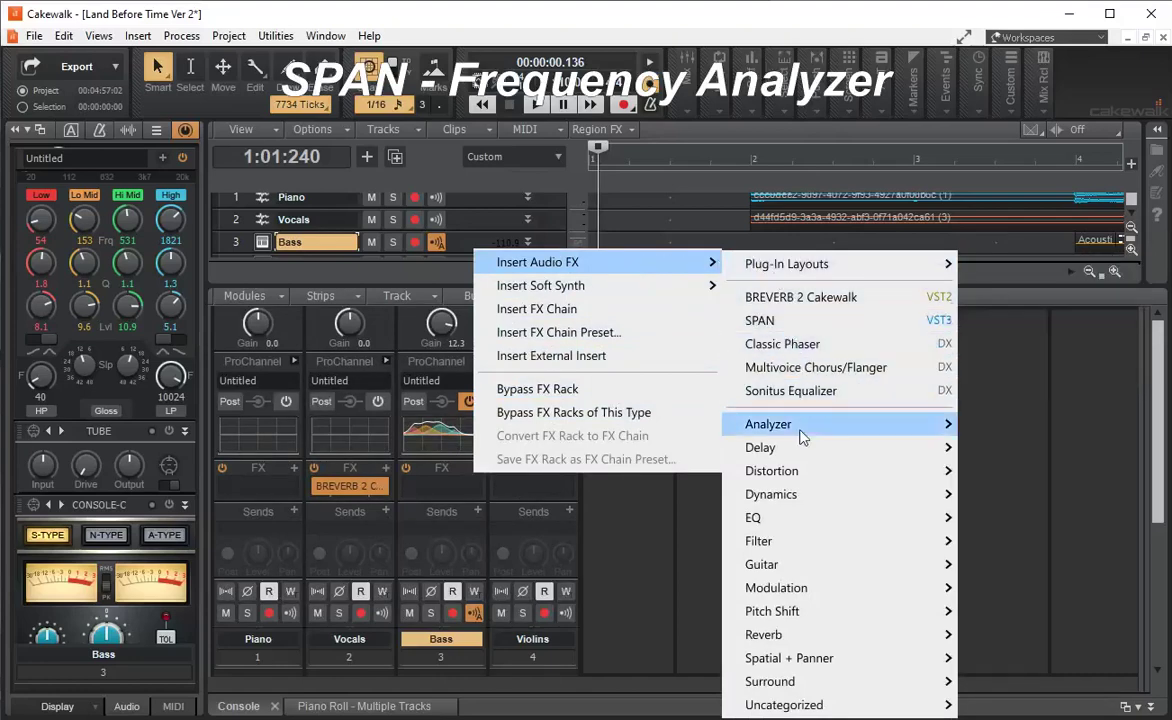
pyautogui.moveTo(800, 427)
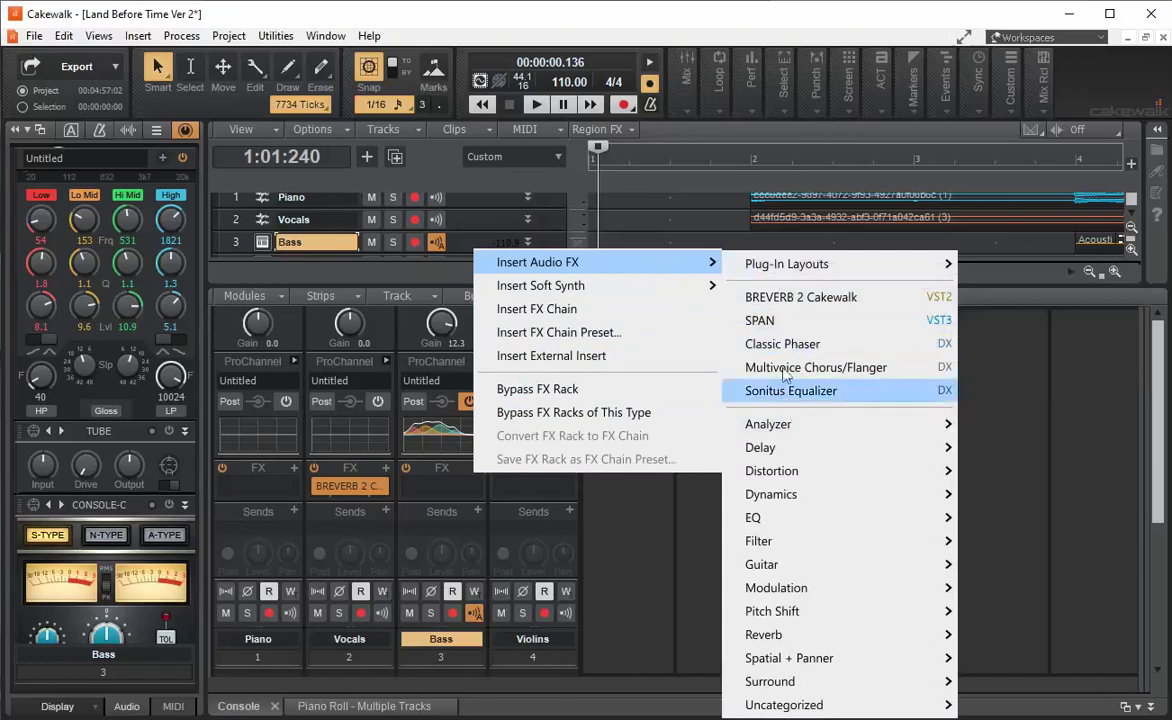
# Insert Voxengo SPAN on the Bass track and position its window, checking its Information panel
pyautogui.click(775, 322)
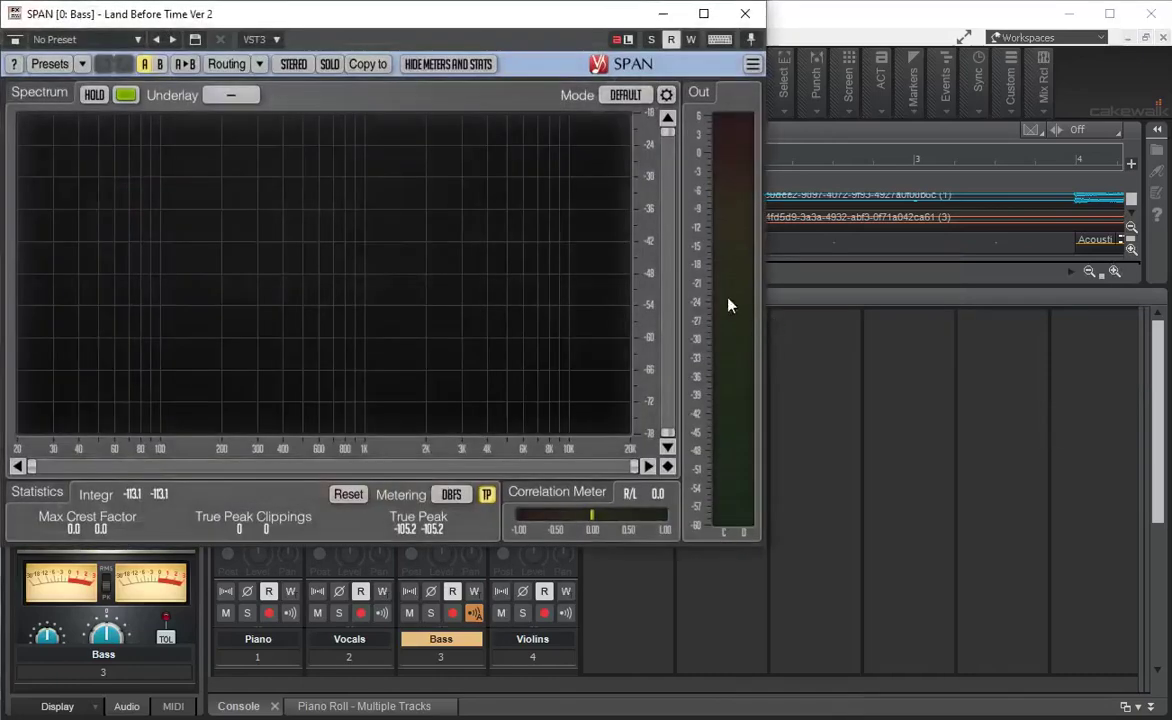
pyautogui.moveTo(418, 37); pyautogui.dragTo(760, 185)
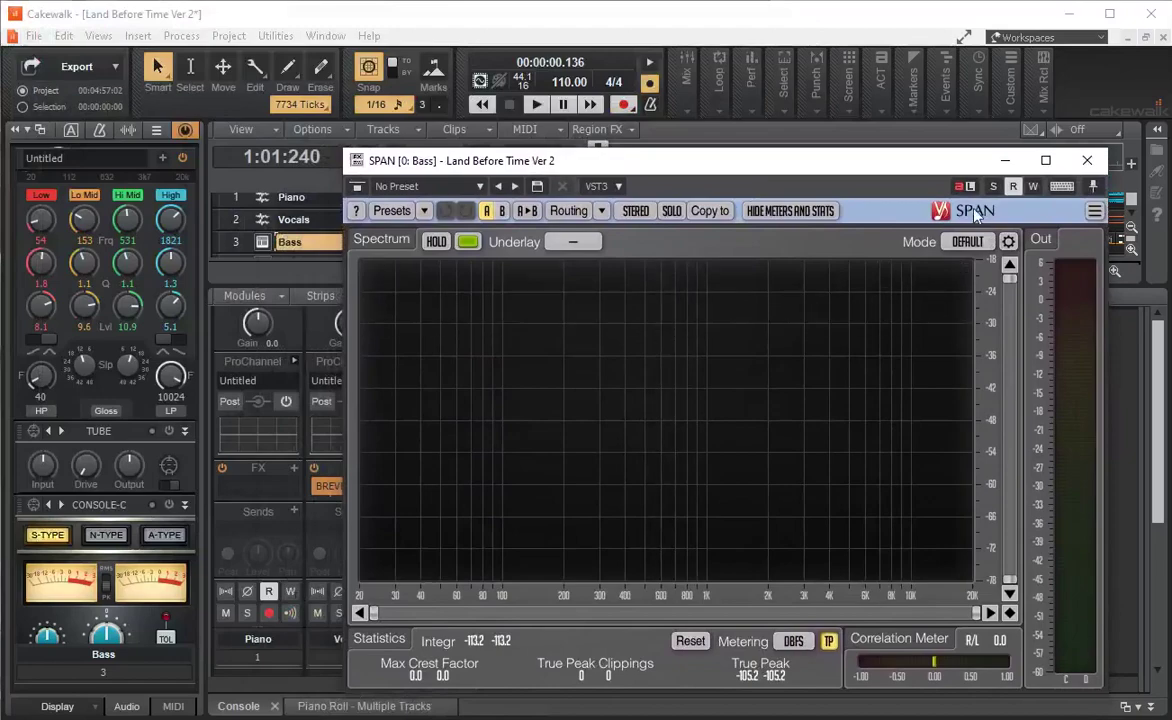
pyautogui.click(1094, 212)
pyautogui.moveTo(821, 239); pyautogui.dragTo(722, 217)
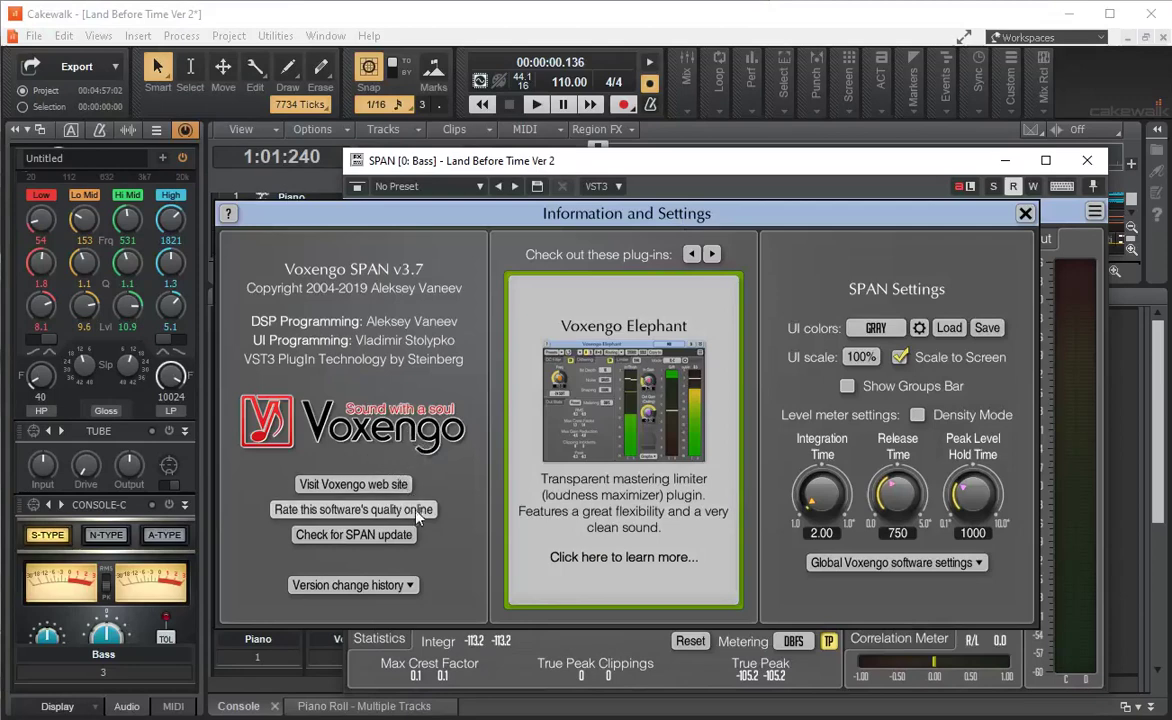
pyautogui.click(1026, 215)
pyautogui.moveTo(811, 162); pyautogui.dragTo(832, 168)
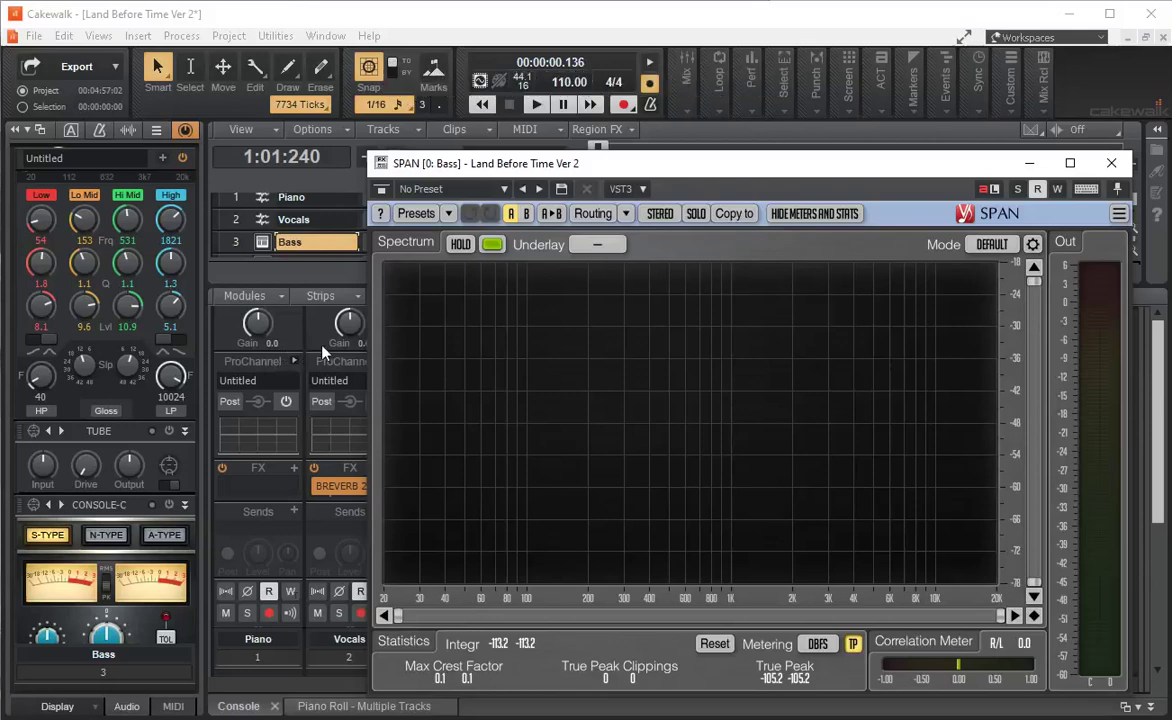
# Play the project to watch the Bass spectrum in SPAN, then stop playback
pyautogui.click(538, 105)
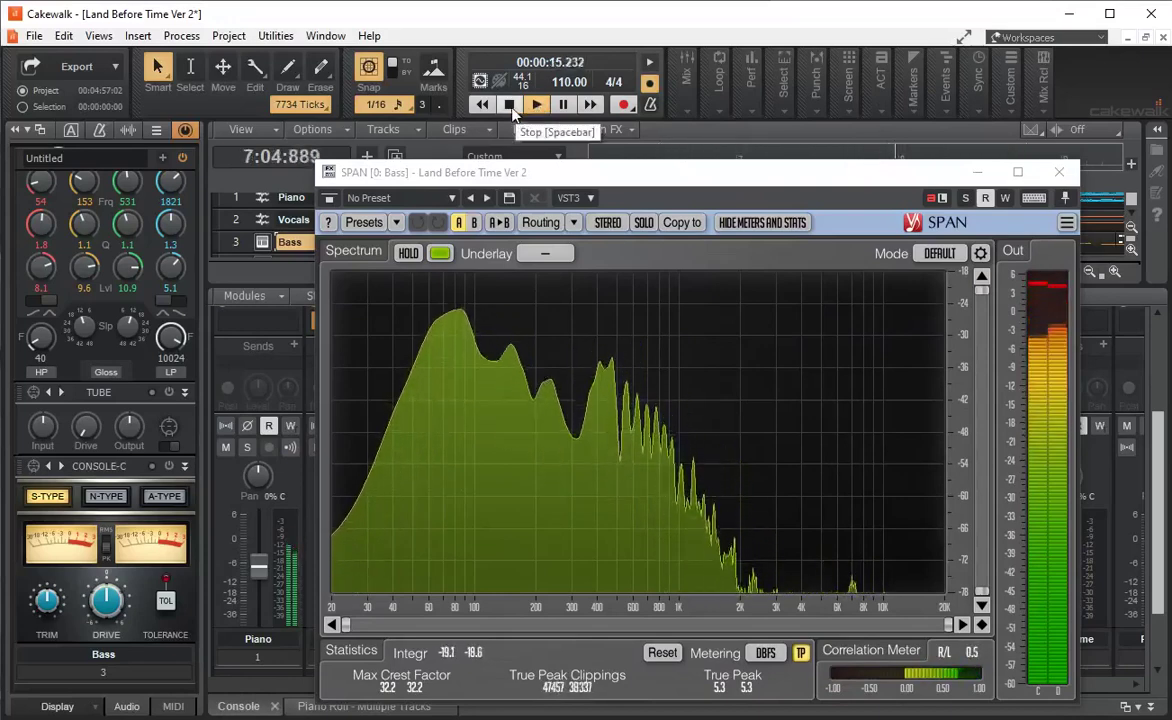
pyautogui.click(510, 106)
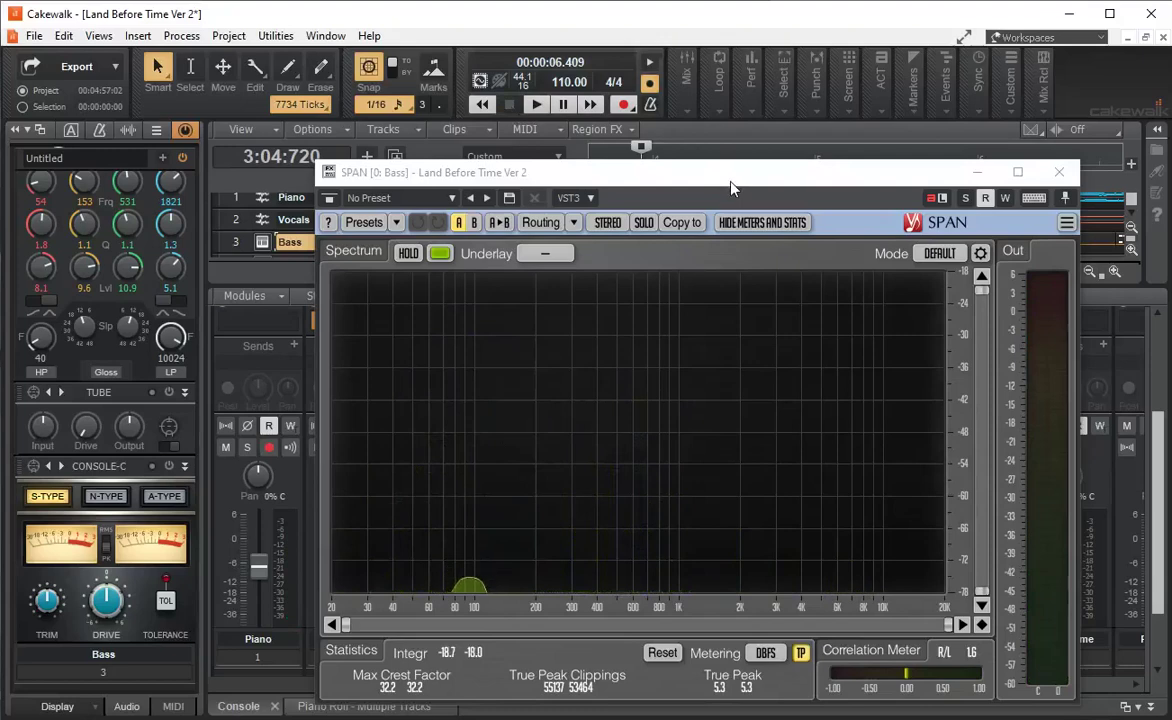
# Close the Bass SPAN window, insert SPAN on the Master bus and open its analyzer
pyautogui.click(1058, 174)
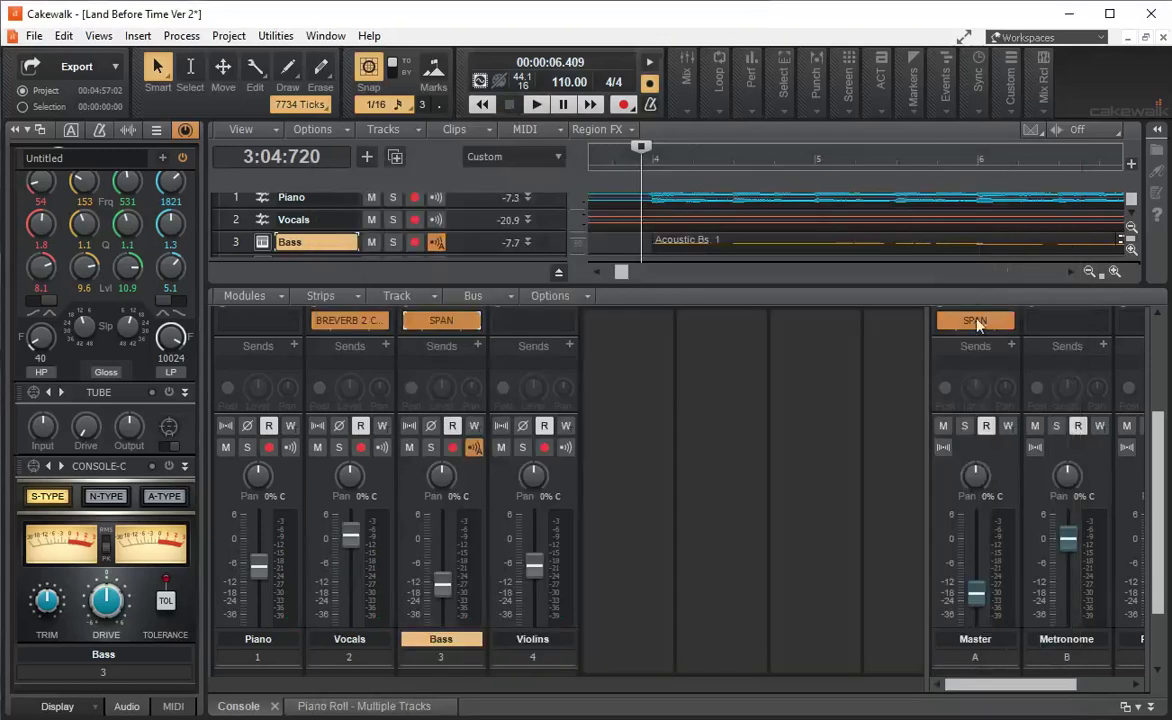
pyautogui.scroll(1, 964, 425)
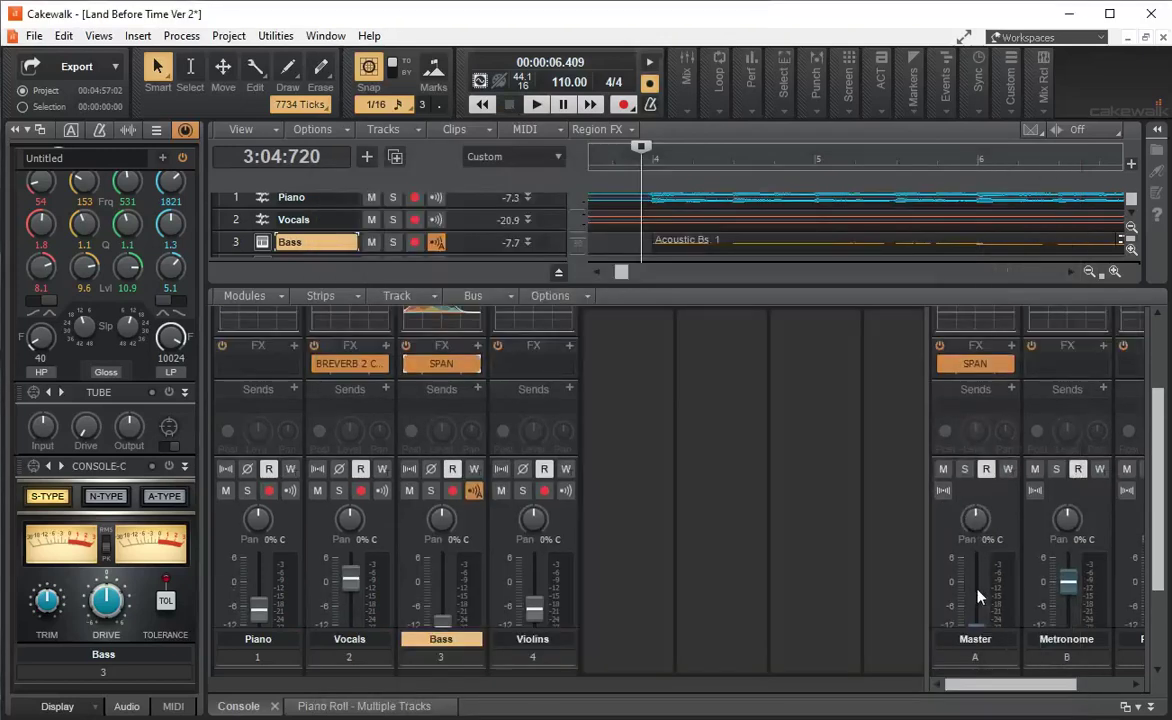
pyautogui.click(1011, 347)
pyautogui.moveTo(884, 366)
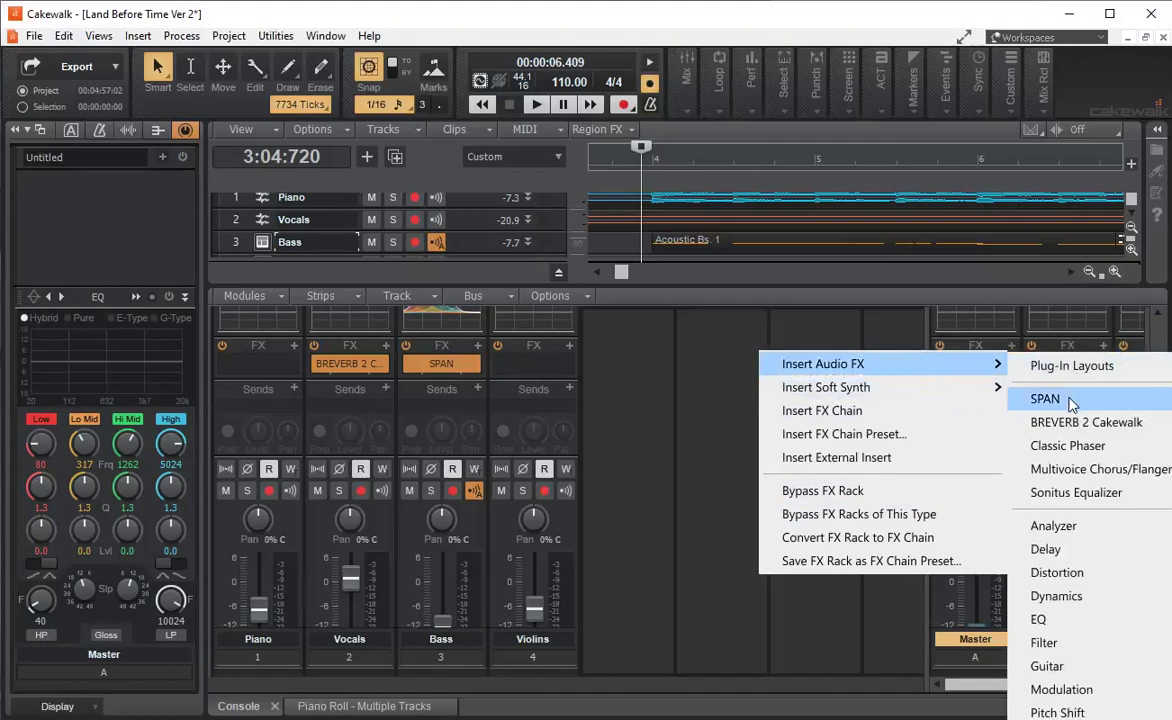
pyautogui.click(1072, 403)
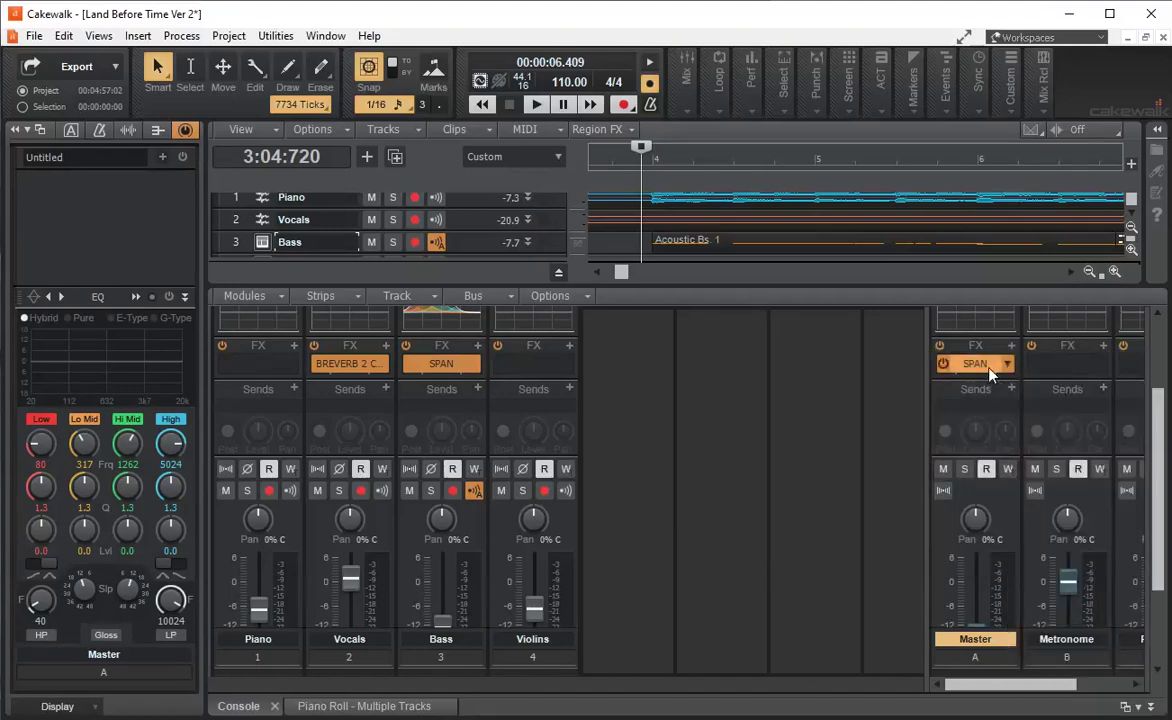
pyautogui.doubleClick(990, 367)
pyautogui.moveTo(714, 184); pyautogui.dragTo(761, 165)
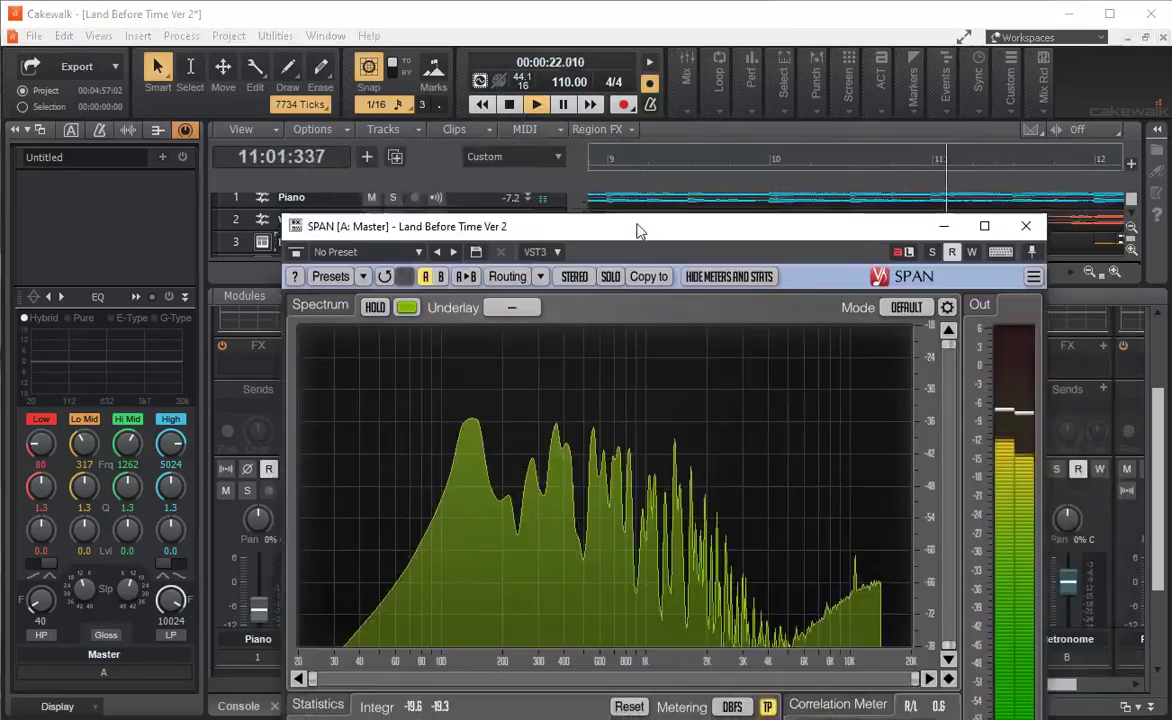
# Nudge the Master SPAN window while viewing the spectrum, then stop playback and close SPAN
pyautogui.moveTo(638, 230)
pyautogui.mouseDown()
pyautogui.moveTo(640, 214)
pyautogui.moveTo(632, 234)
pyautogui.mouseUp()
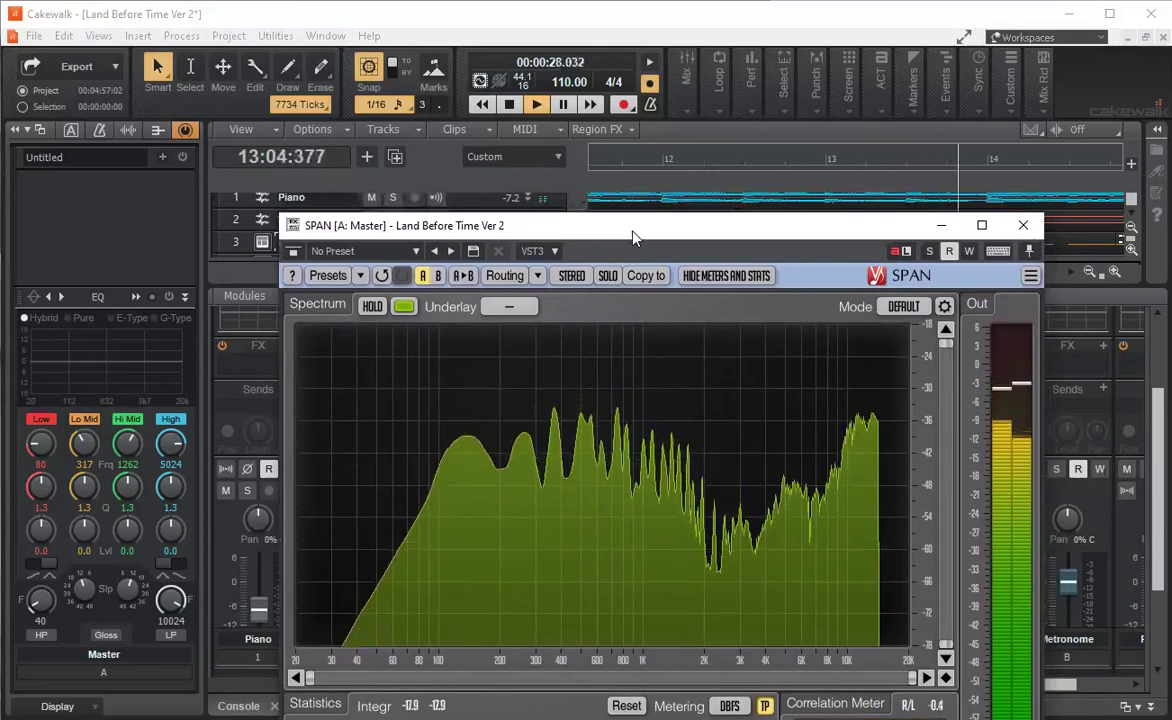
pyautogui.click(510, 106)
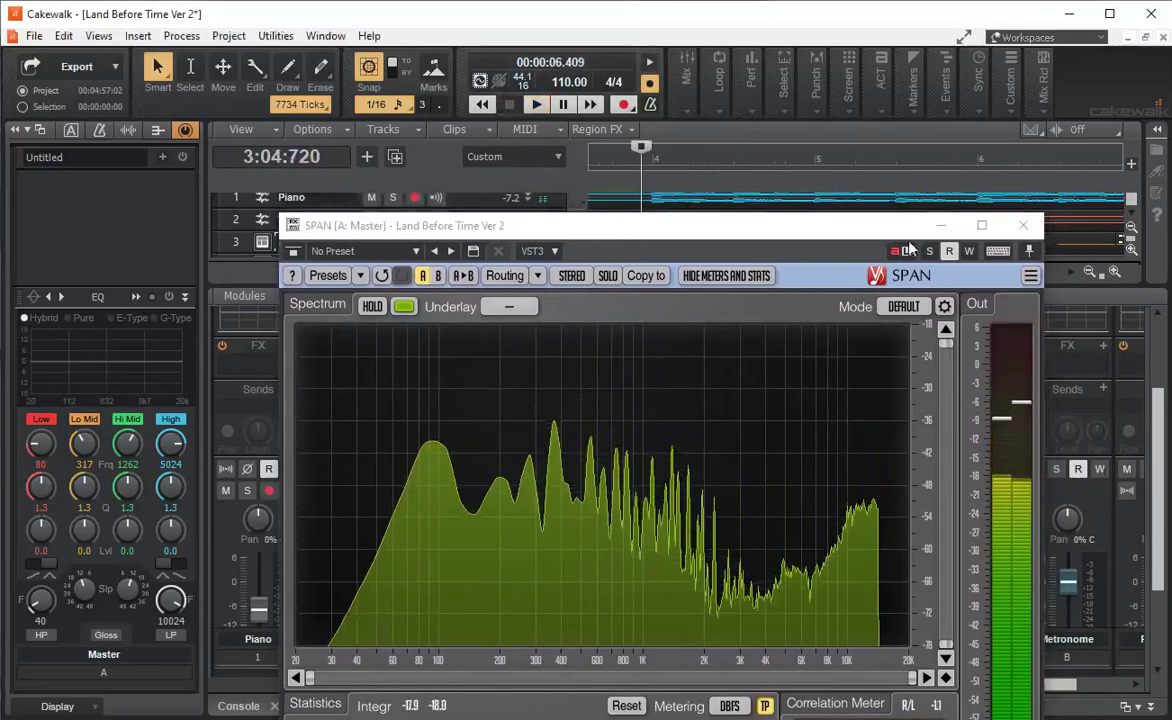
pyautogui.click(1022, 225)
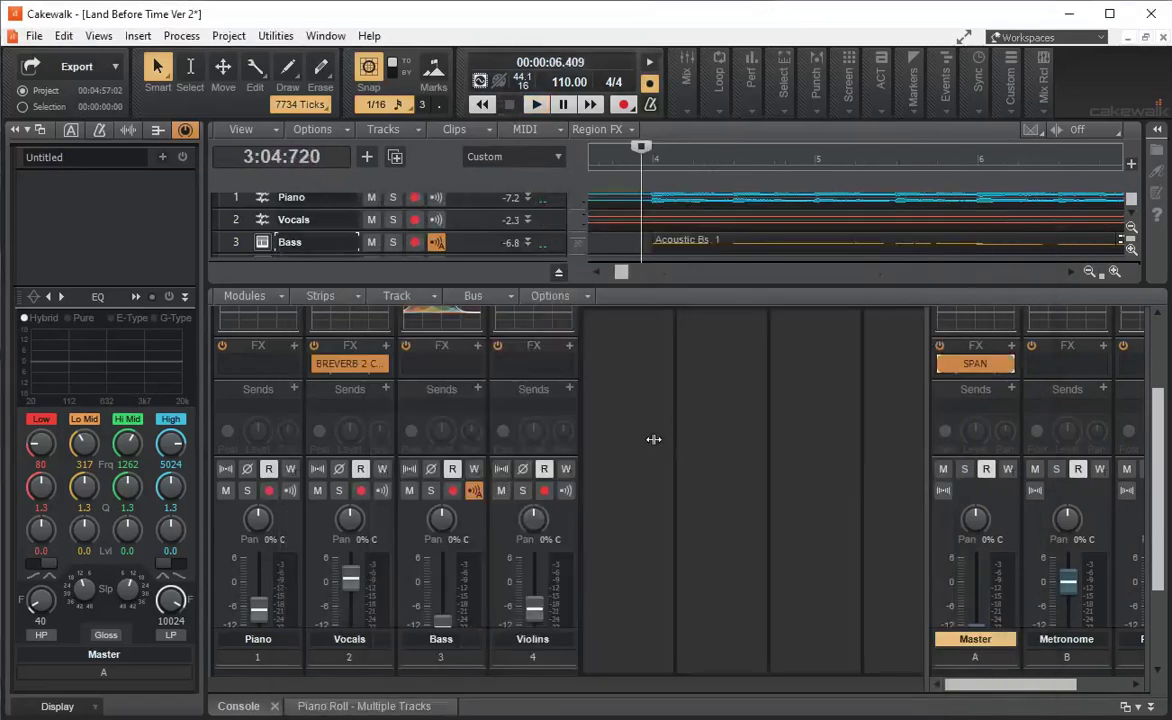